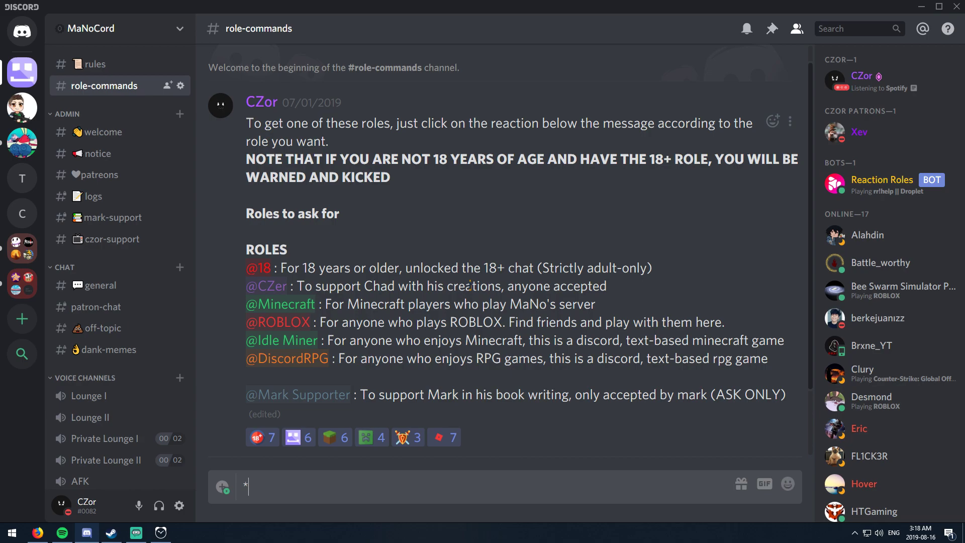
Step: Delete the stray '*' from the #role-commands message box
key("BackSpace")
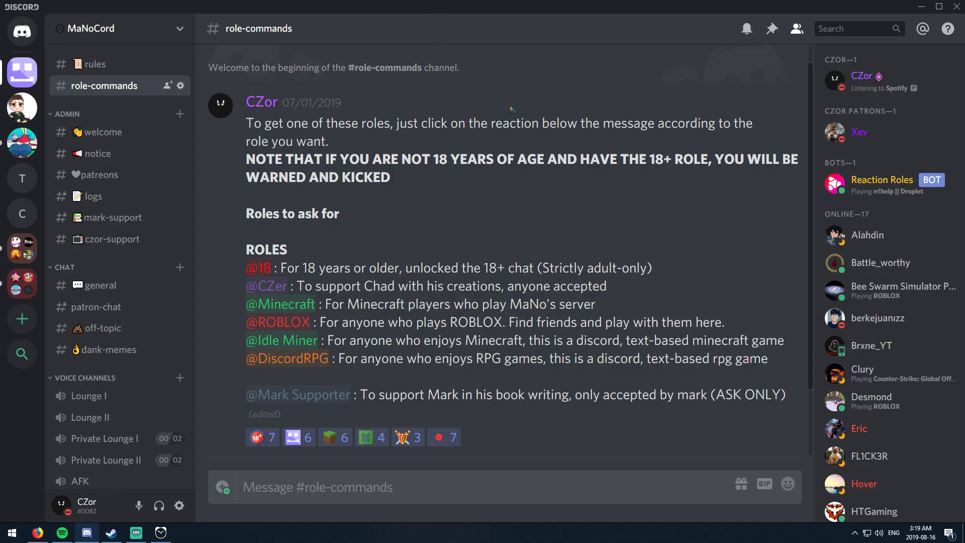
left_click(18, 322)
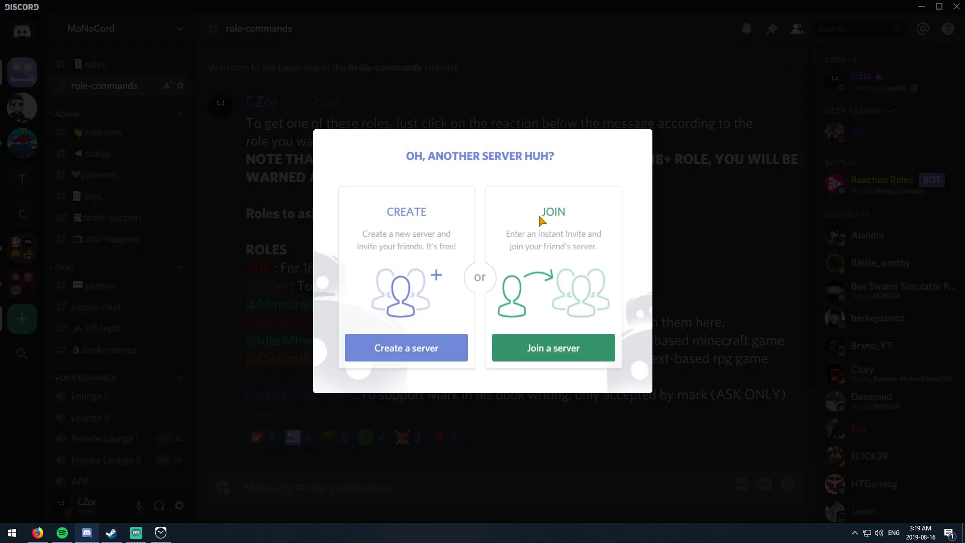
Step: Create a new server named 'CZOR YT' with US East as its region
left_click(397, 349)
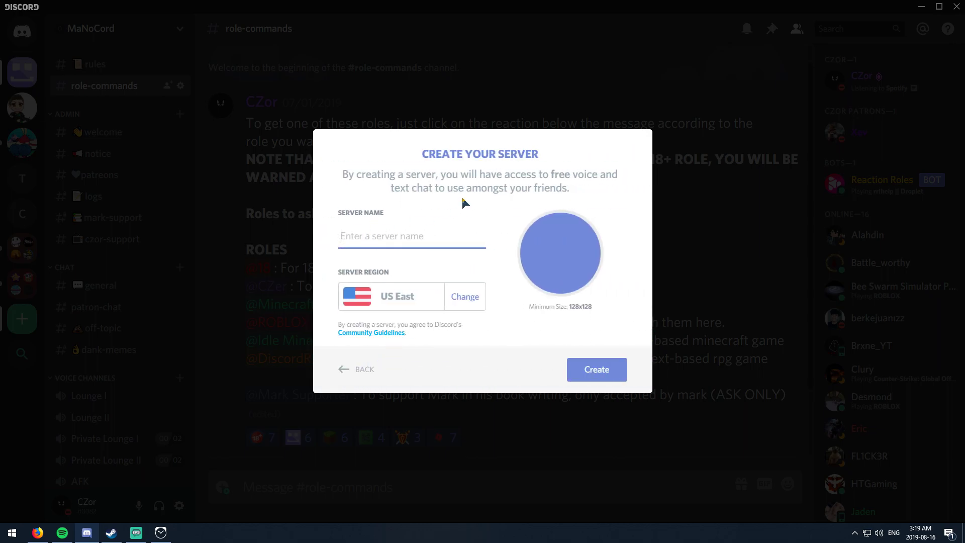
type("CZOR YT")
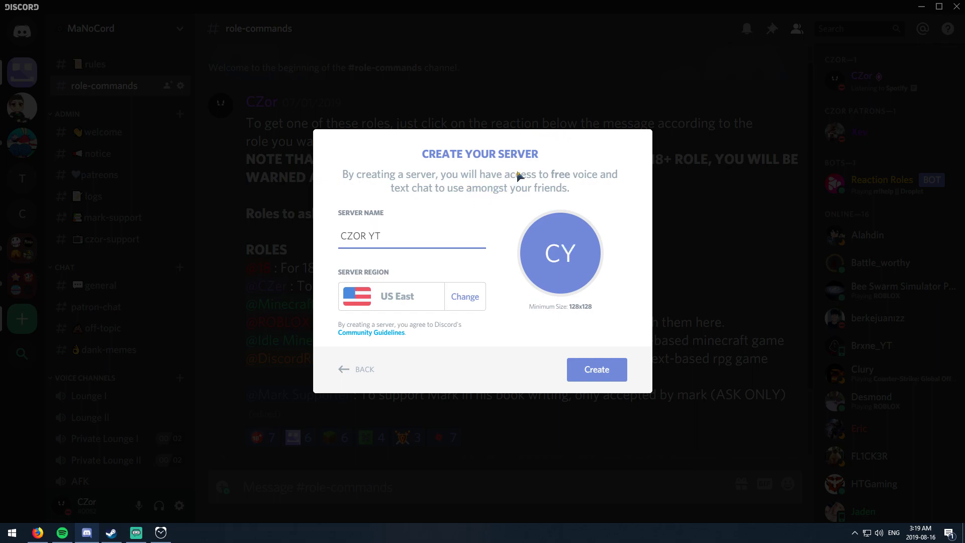
left_click(544, 178)
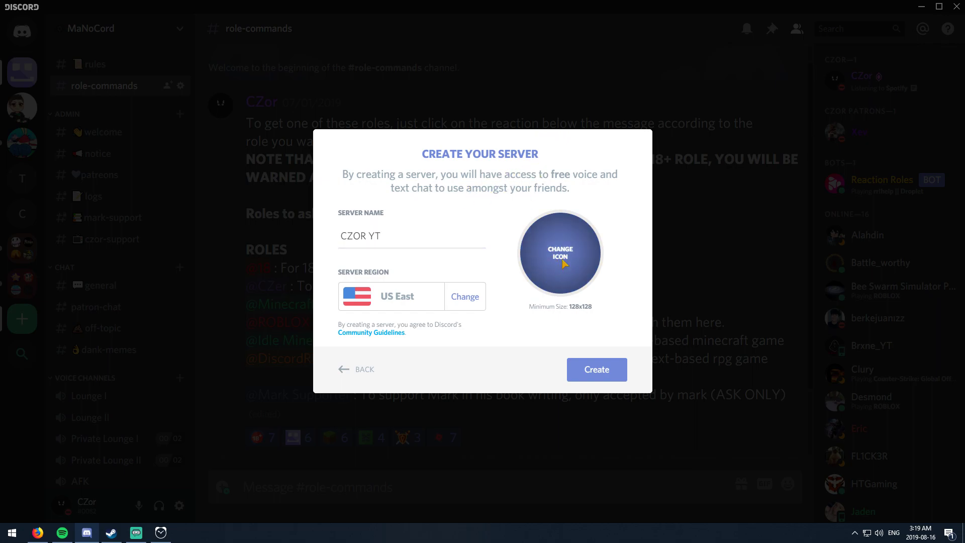
left_click(391, 306)
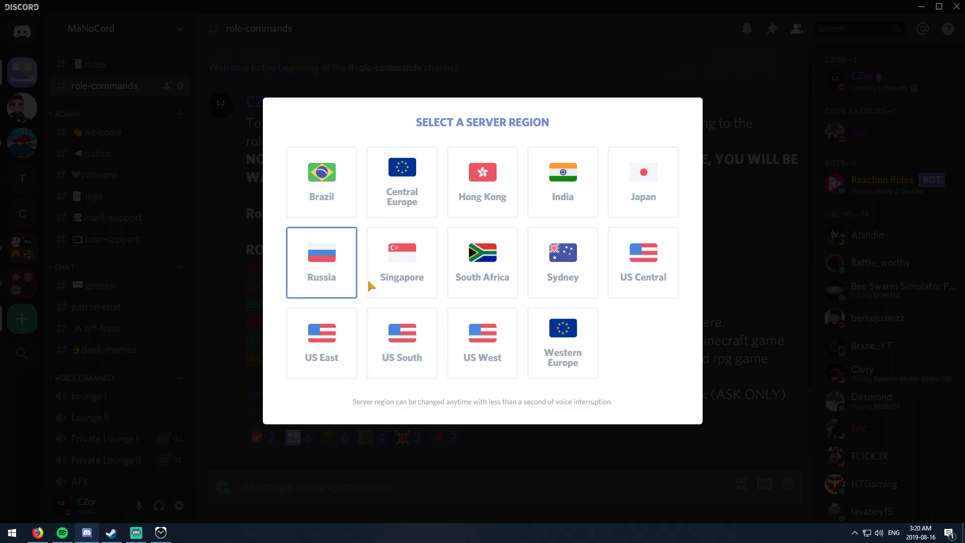
left_click(335, 343)
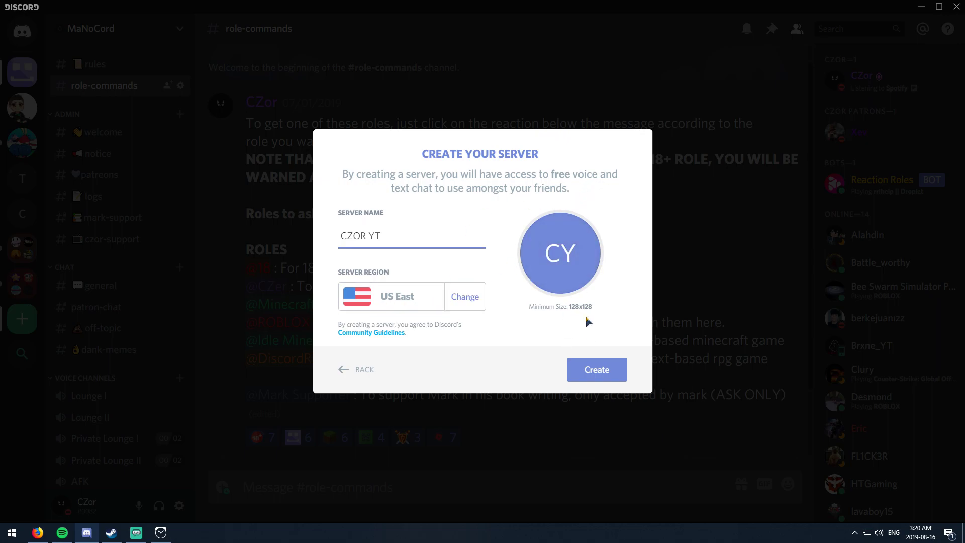
left_click(585, 371)
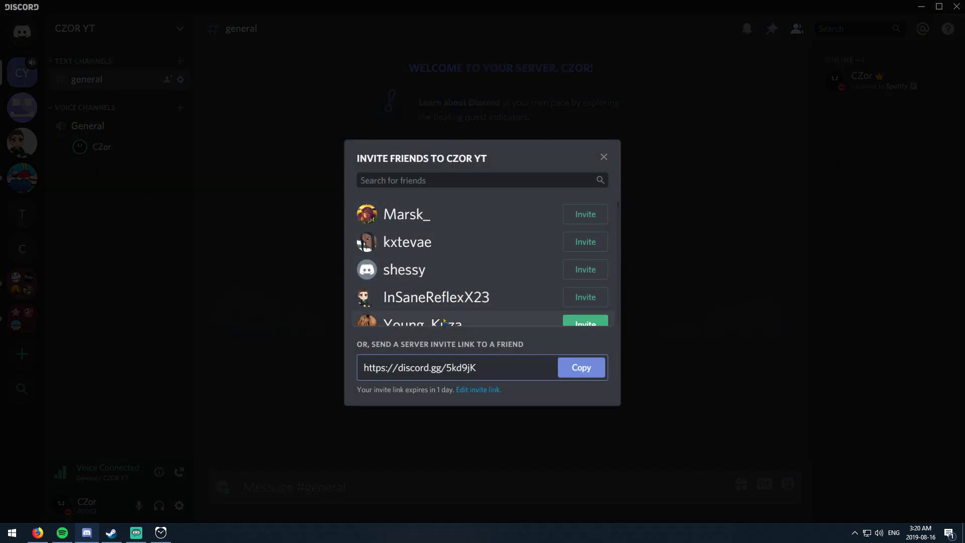
Step: Dismiss the invite prompt, leave General voice, and add an 'AFK' voice channel
left_click(604, 157)
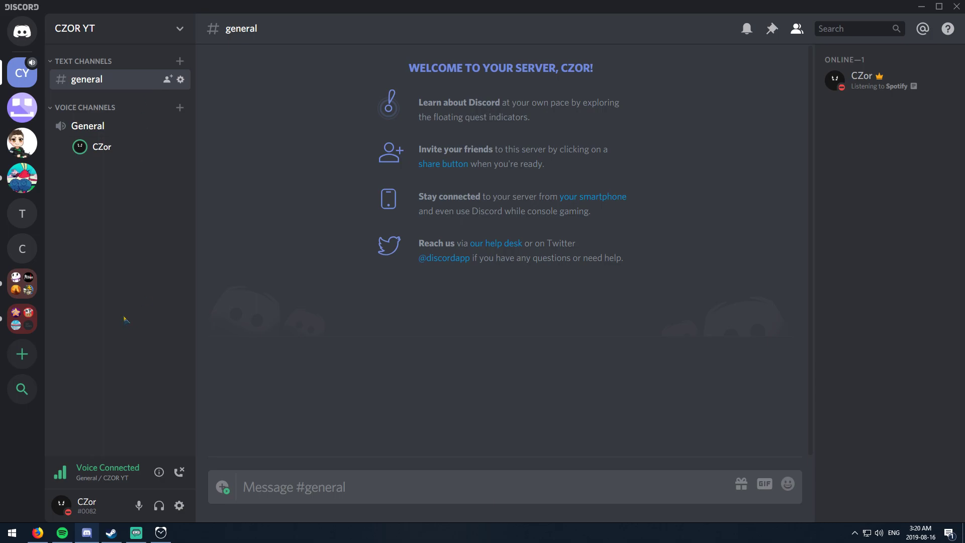
left_click(179, 472)
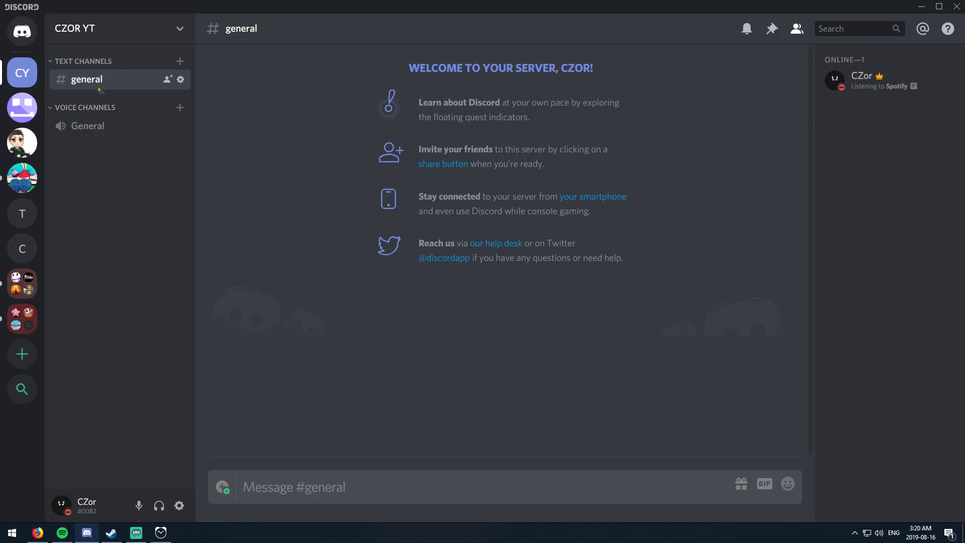
left_click(180, 108)
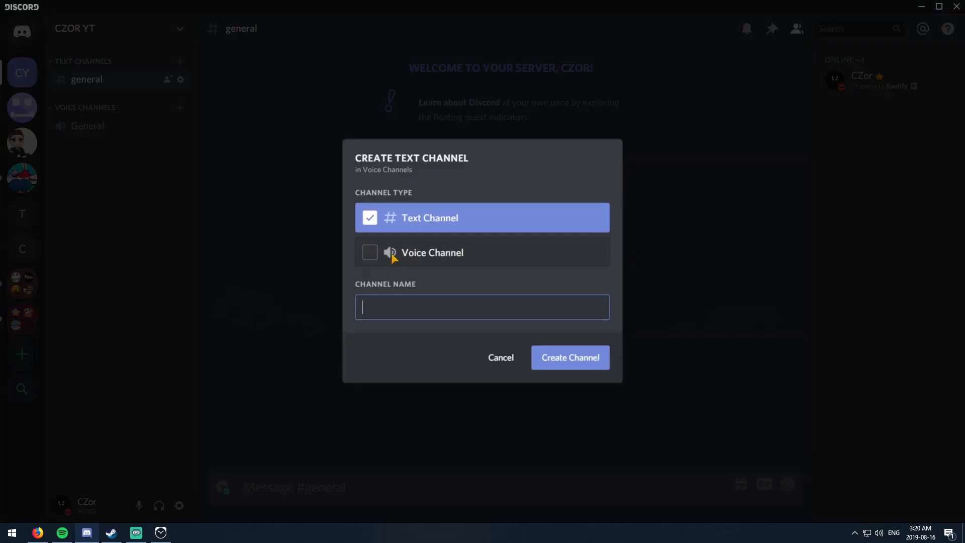
type("afk")
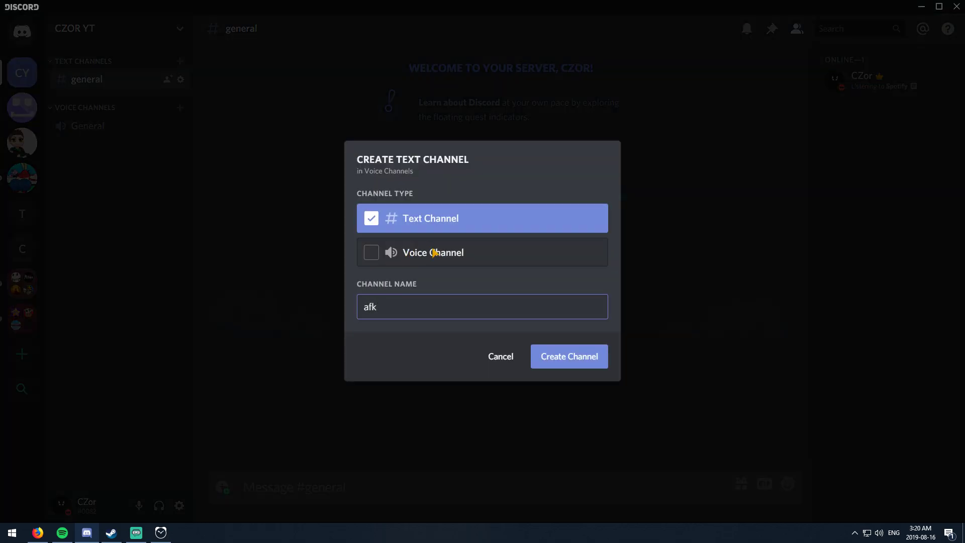
left_click(433, 253)
left_click_drag(382, 308, 308, 315)
type("AFK")
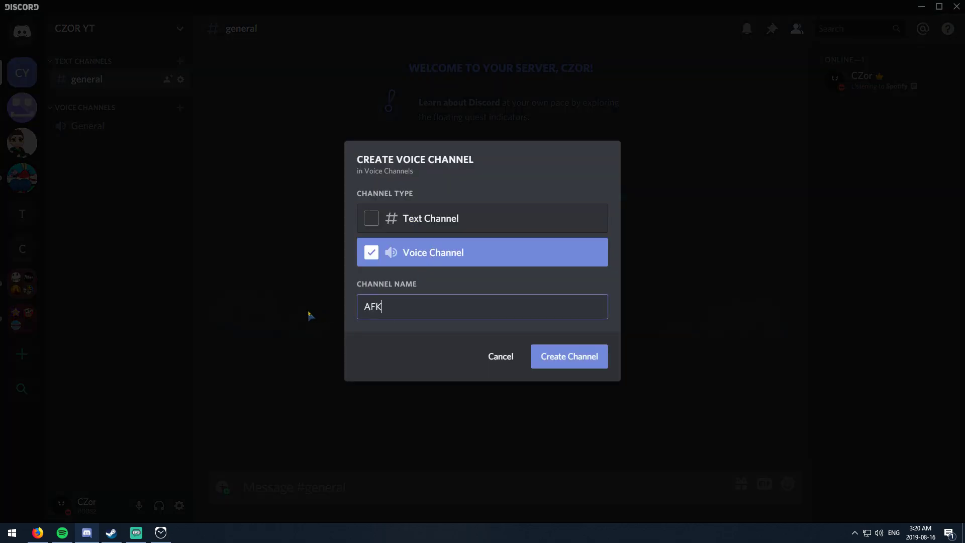
left_click(548, 353)
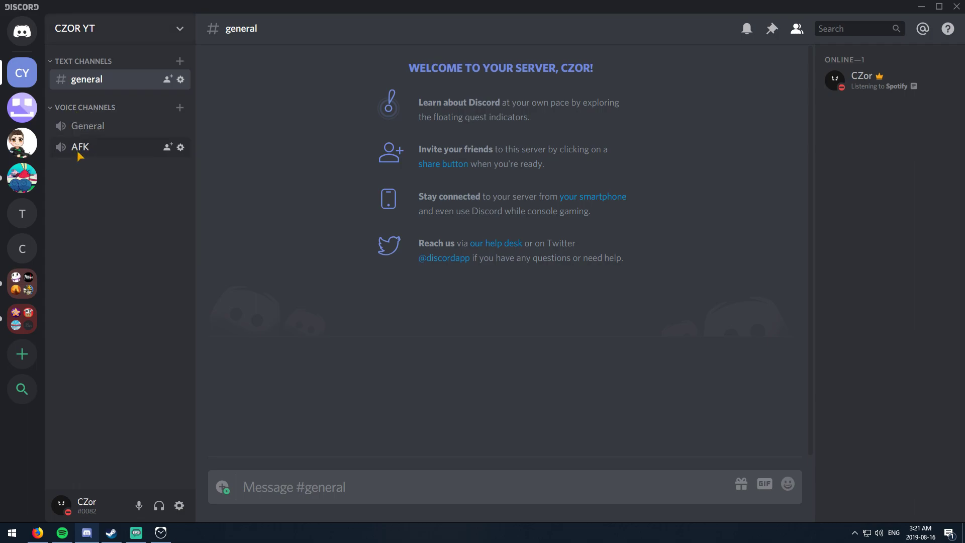
left_click(86, 29)
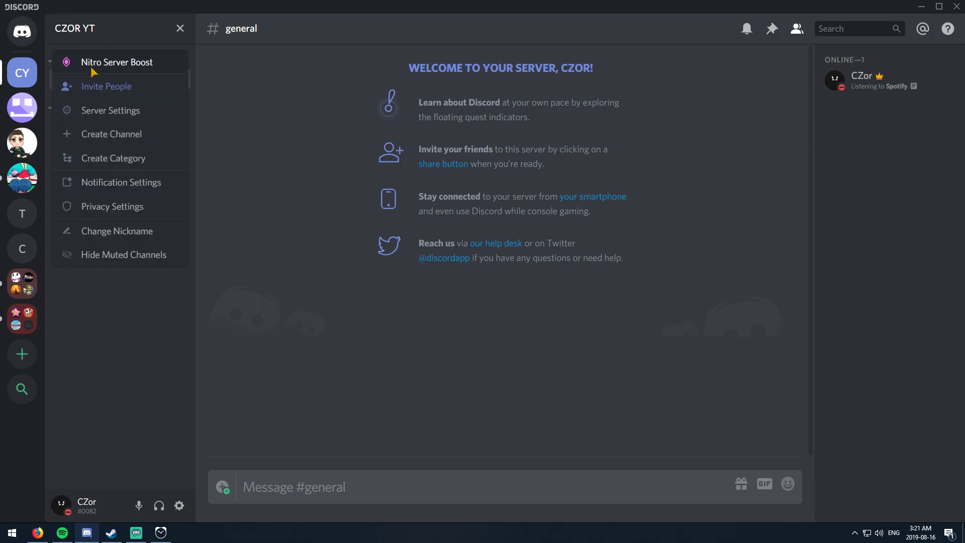
Step: In Server Settings, set AFK as the AFK channel with a 5-minute timeout and save
left_click(101, 112)
scroll(402, 299, "down", 2)
scroll(402, 300, "up", 2)
left_click(344, 275)
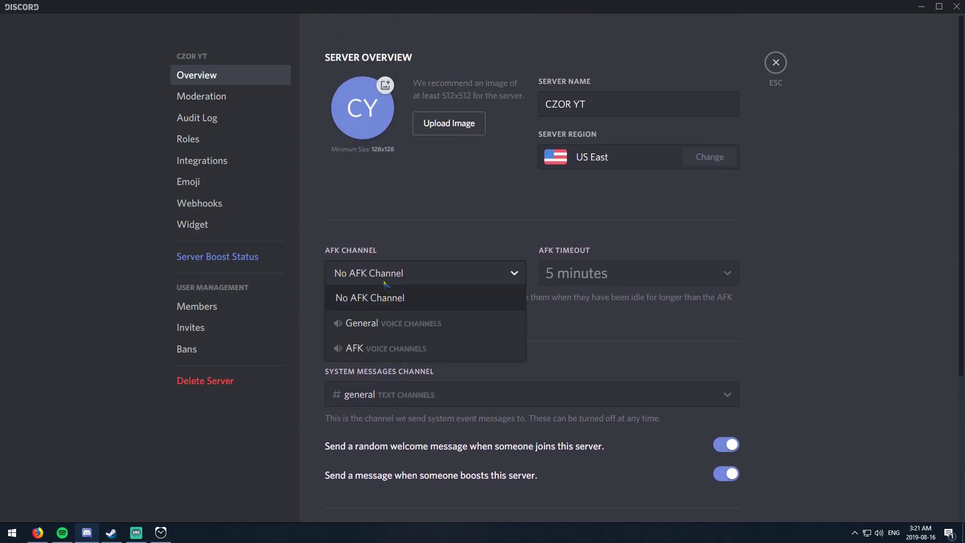
left_click(366, 347)
left_click(585, 274)
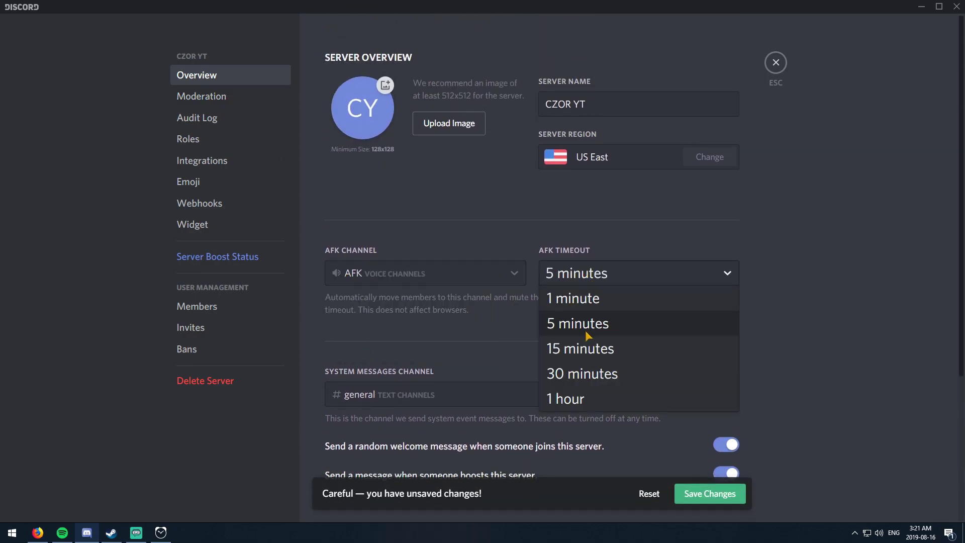
left_click(584, 325)
left_click(710, 494)
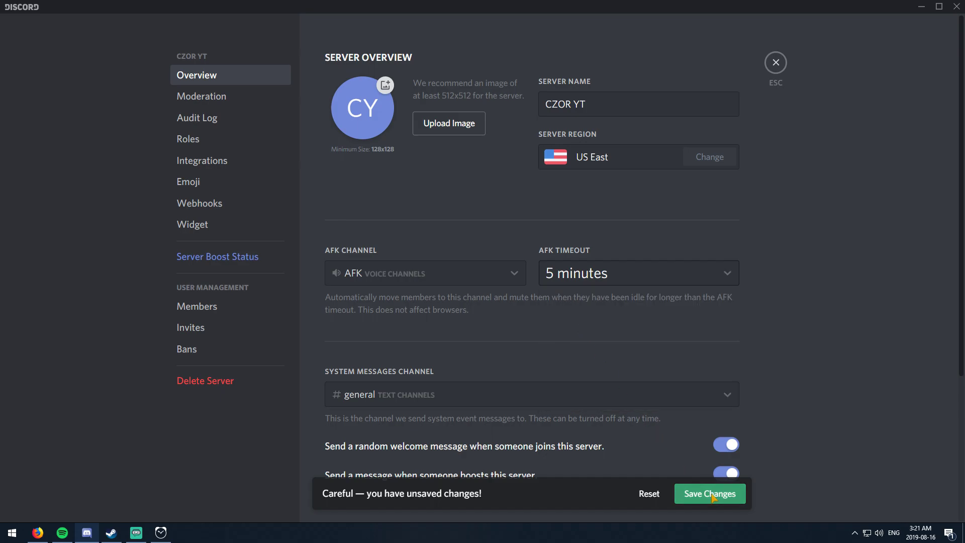
left_click(775, 62)
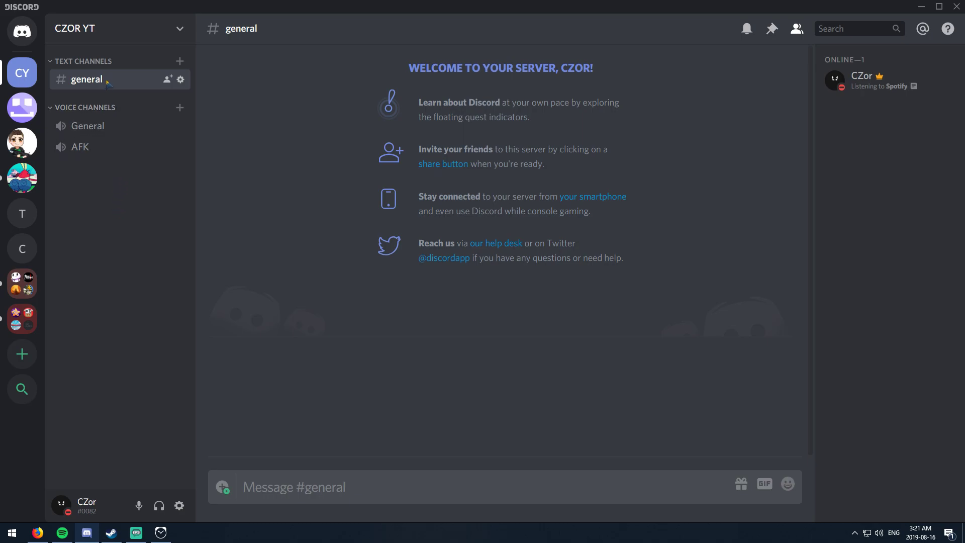
Step: Create a 'rules' text channel and move it to the top of the channel list
left_click(180, 61)
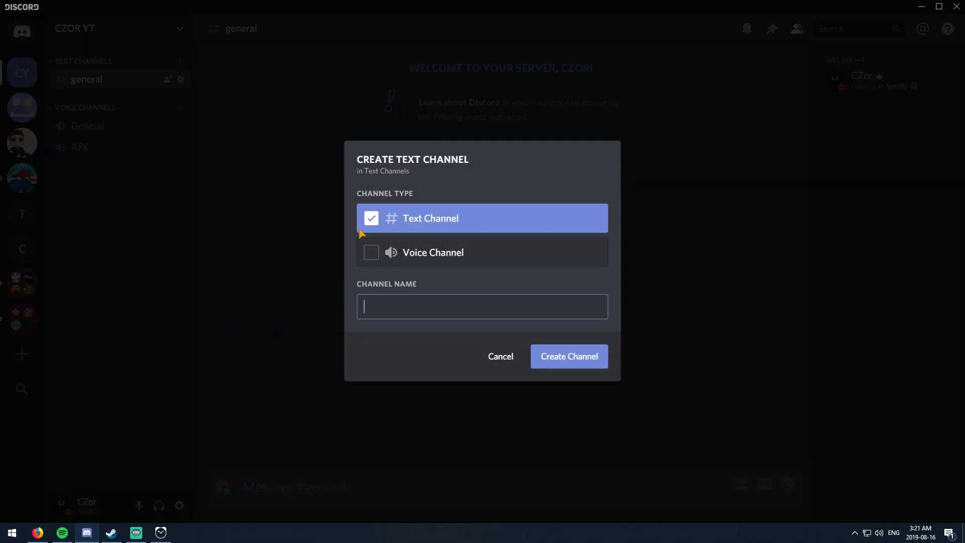
type("rules")
left_click(556, 357)
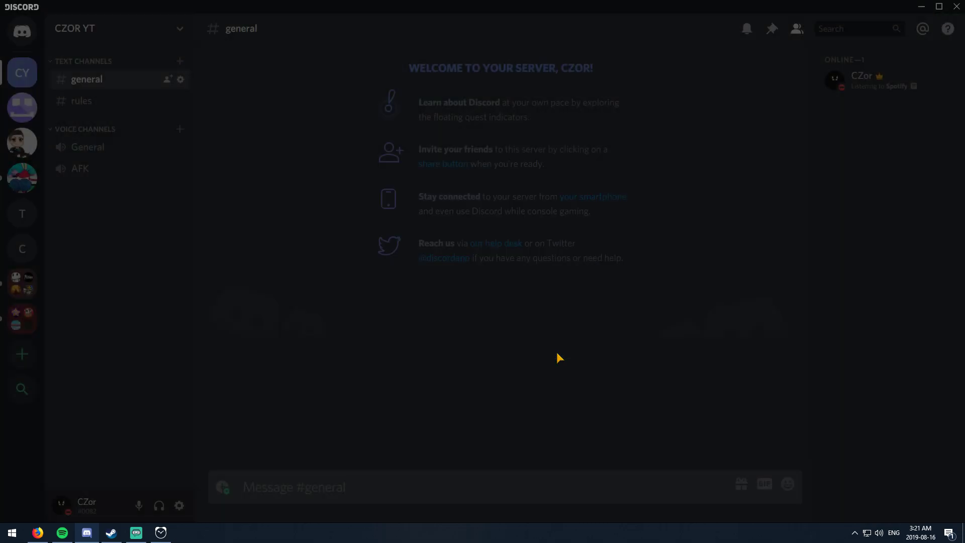
left_click_drag(88, 101, 90, 85)
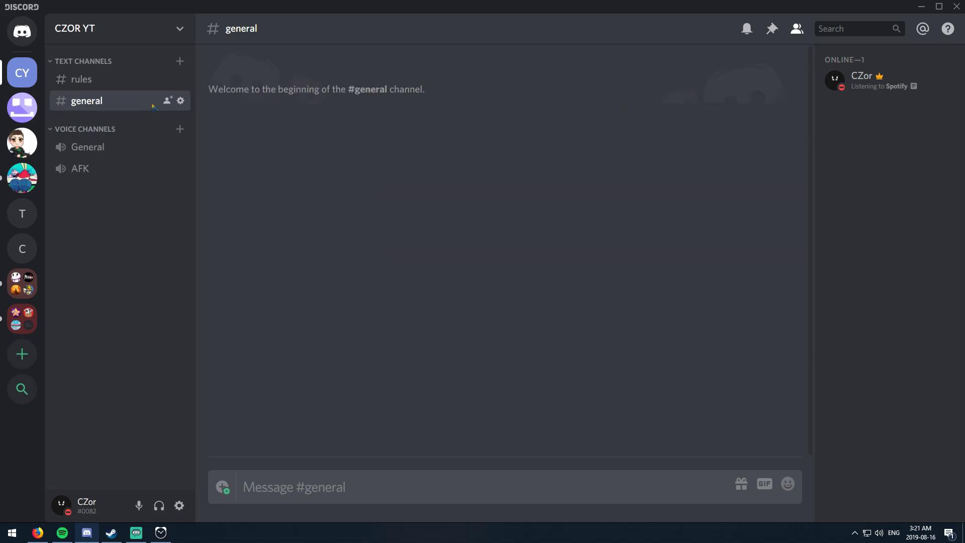
left_click(91, 84)
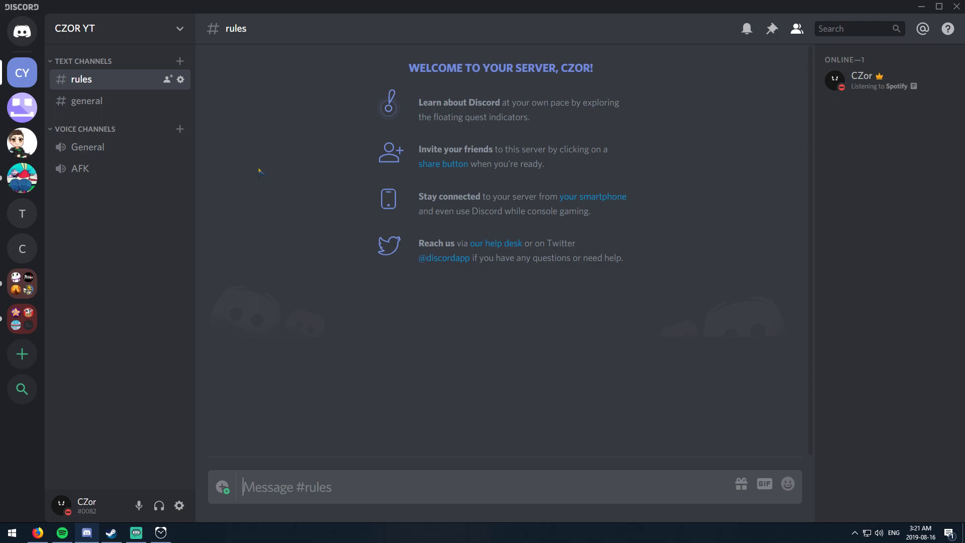
left_click_drag(83, 59, 91, 70)
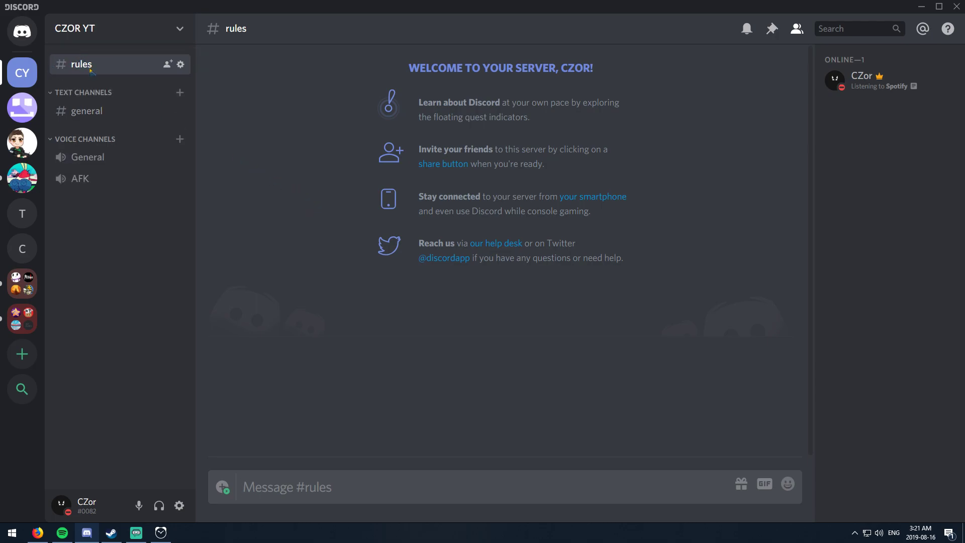
Step: Post '1. no spamming', '2. no scamming' and '3. no toxic' in #rules
type("1. no spamming")
key("Return")
type("2. no scamming")
key("Return")
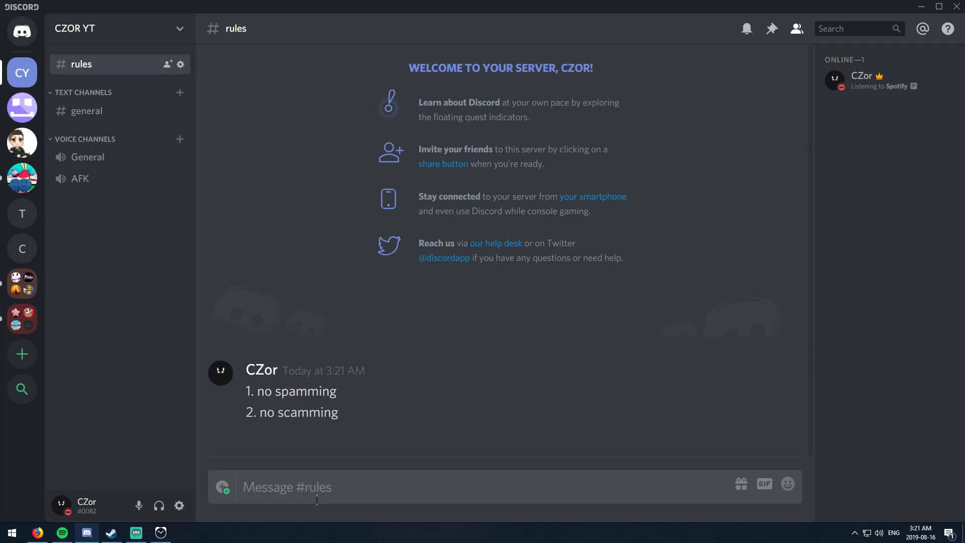
type("3. no toxic")
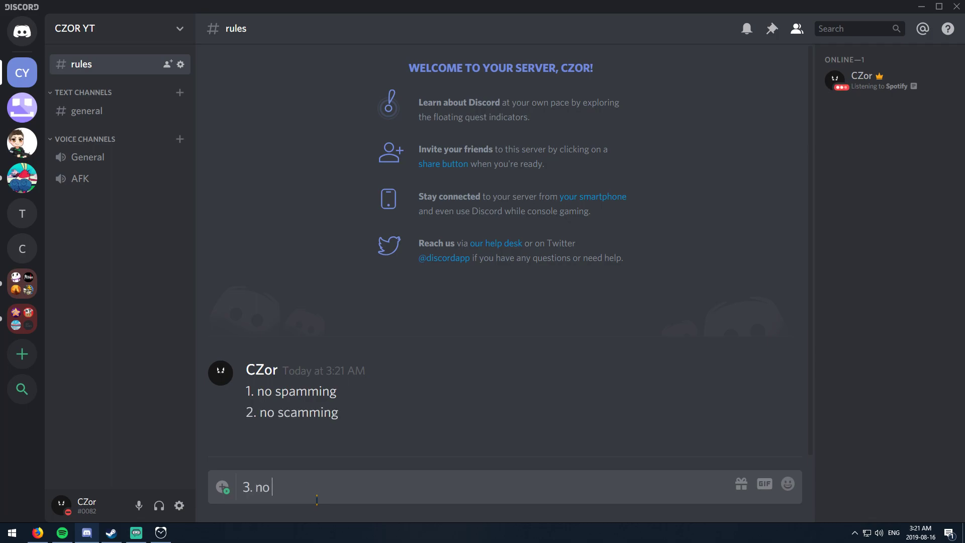
key("Return")
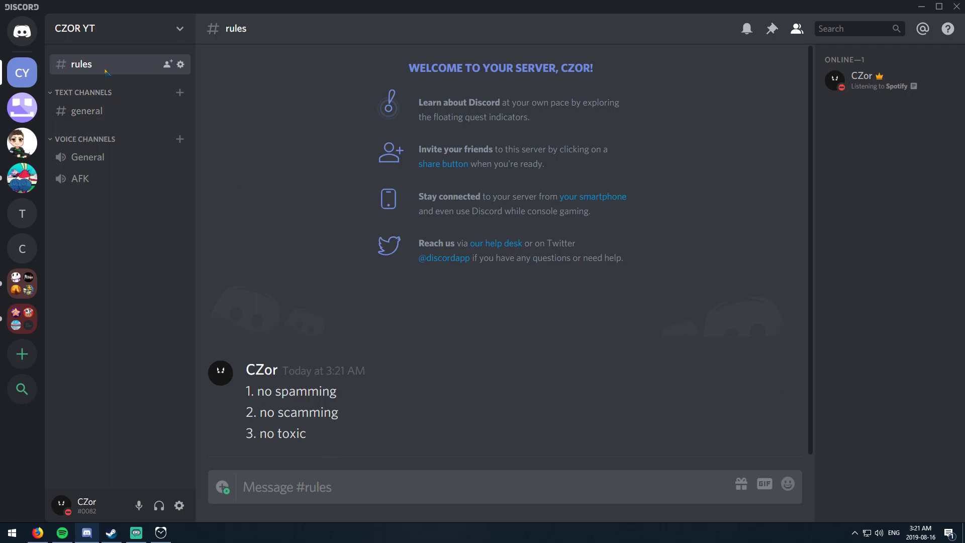
left_click(182, 66)
Step: Set the #rules channel topic to 'Rules of the Server' and save it
key("Escape")
right_click(135, 67)
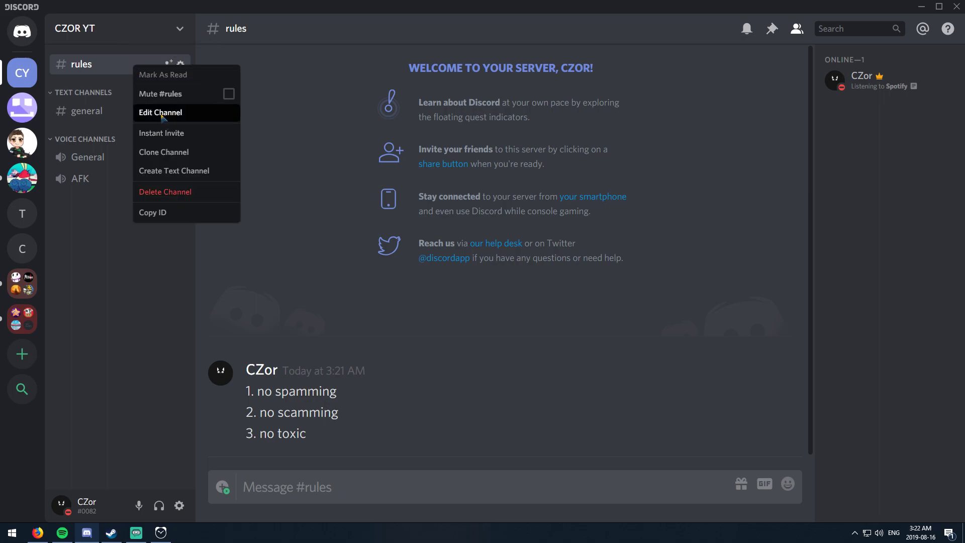
left_click(159, 113)
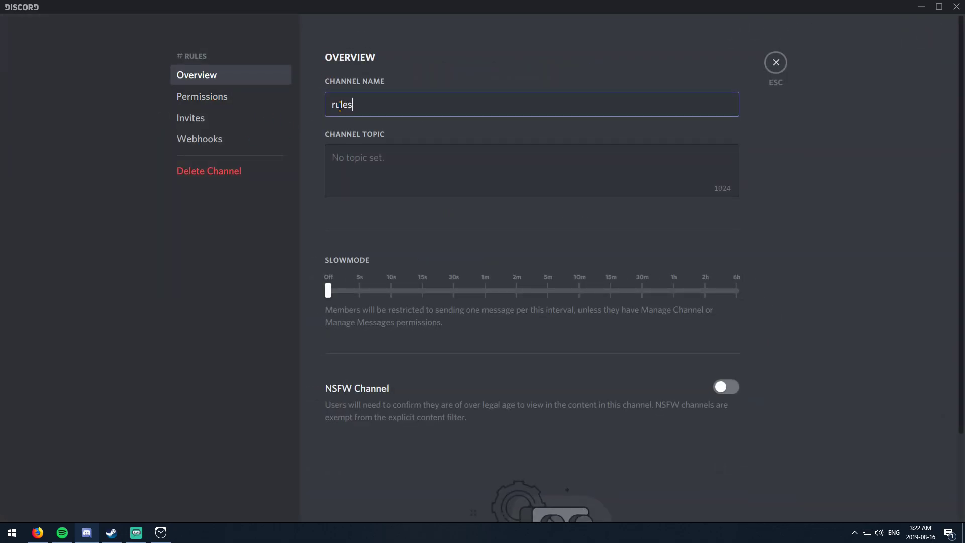
left_click(343, 159)
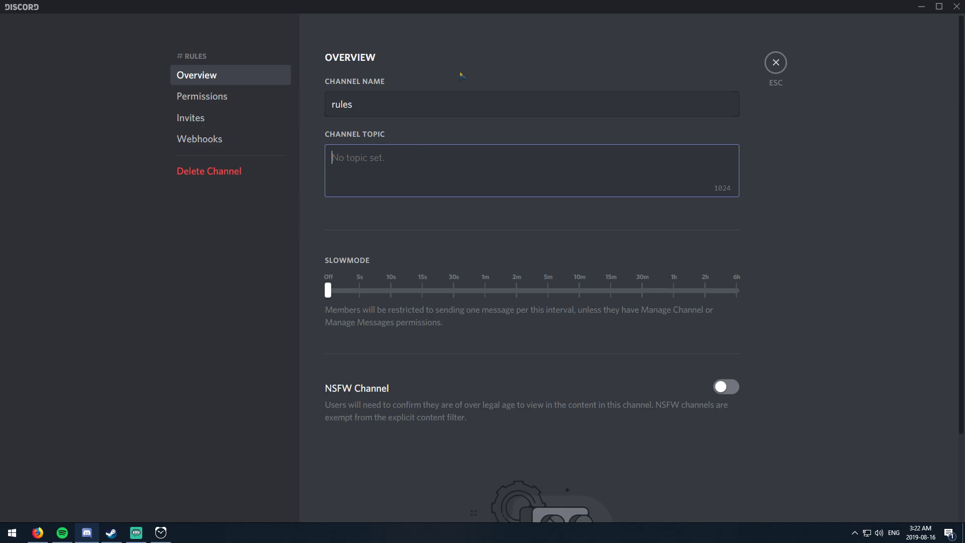
type("Rules")
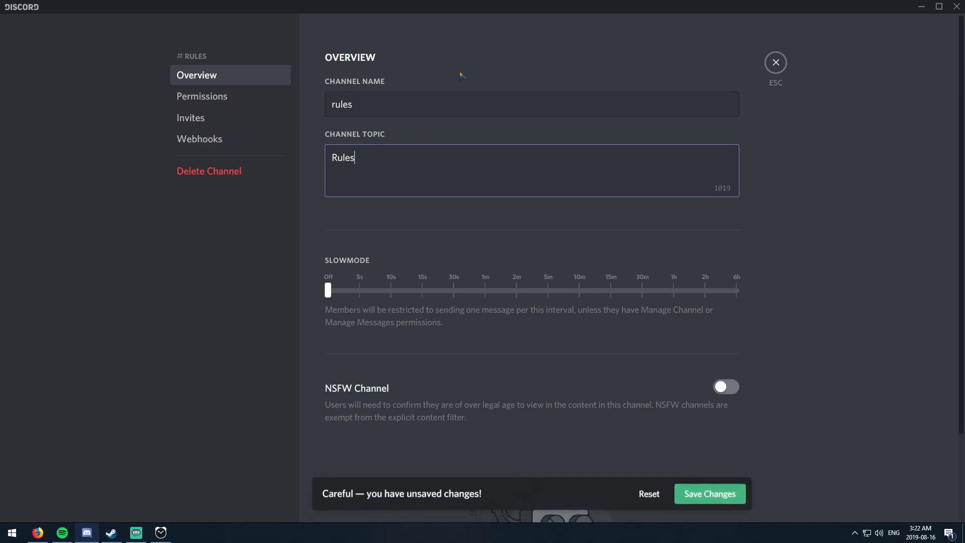
type(" of the Server")
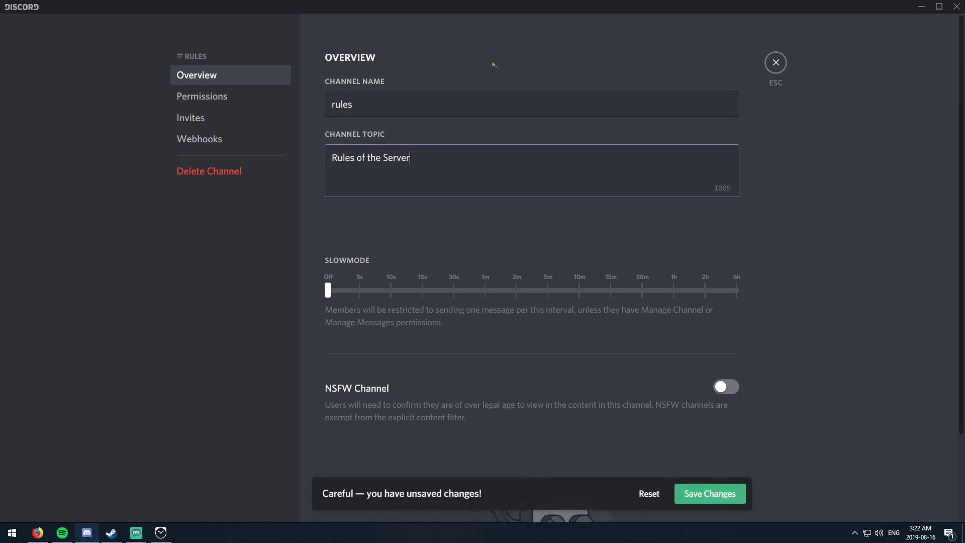
left_click(717, 495)
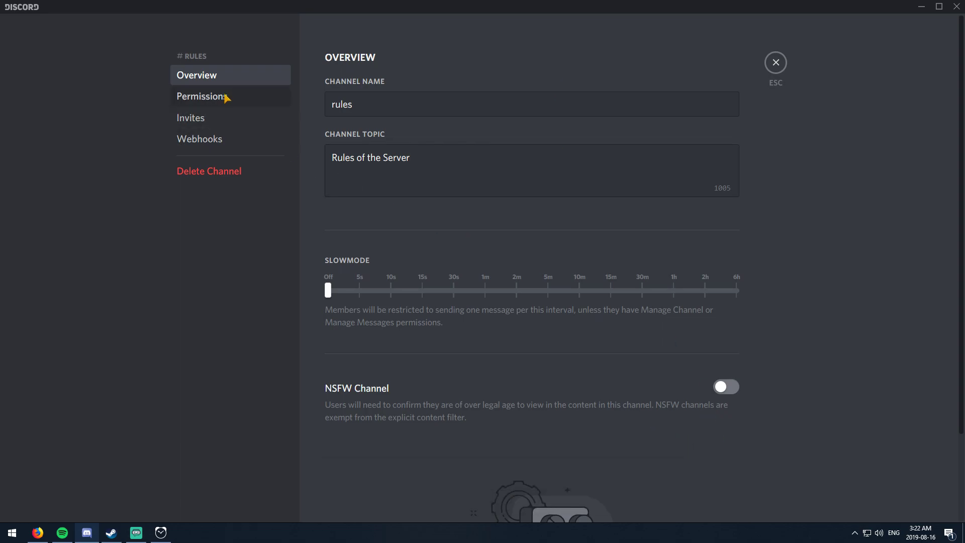
left_click(200, 99)
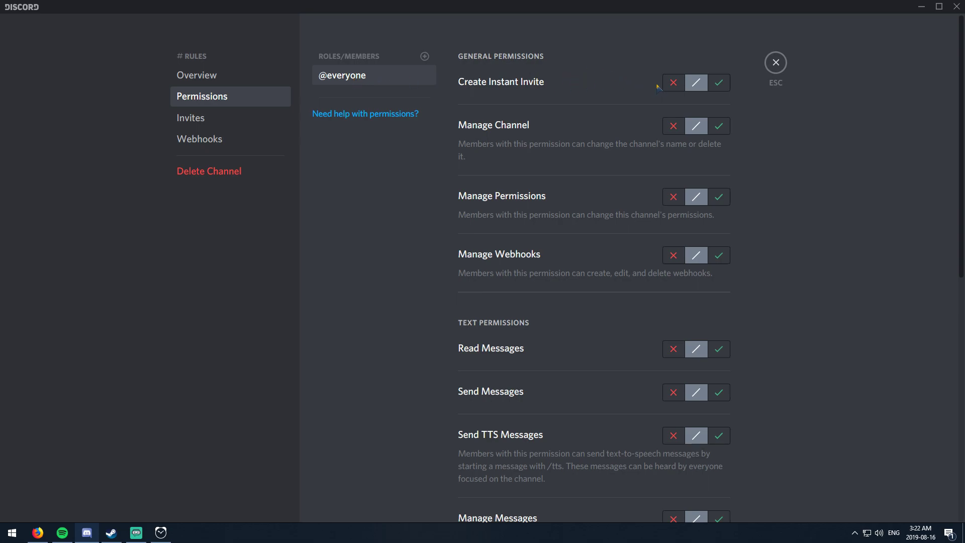
left_click(674, 82)
left_click(674, 126)
left_click(673, 196)
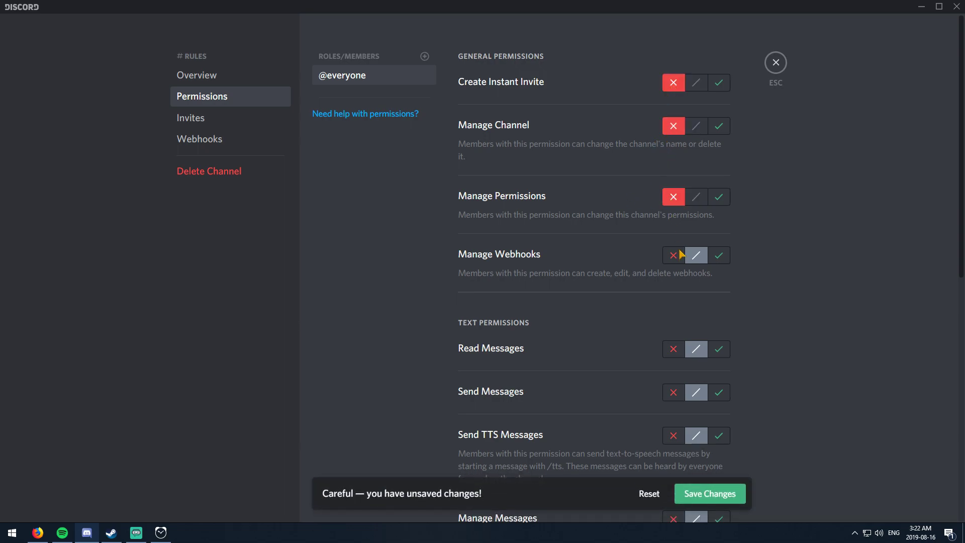
left_click(675, 254)
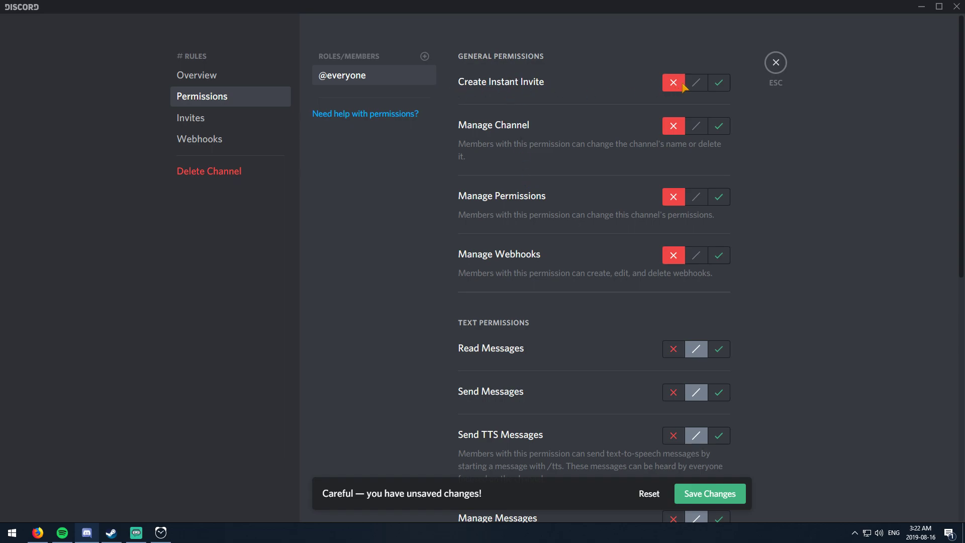
left_click(719, 83)
left_click(674, 86)
scroll(578, 220, "down", 4)
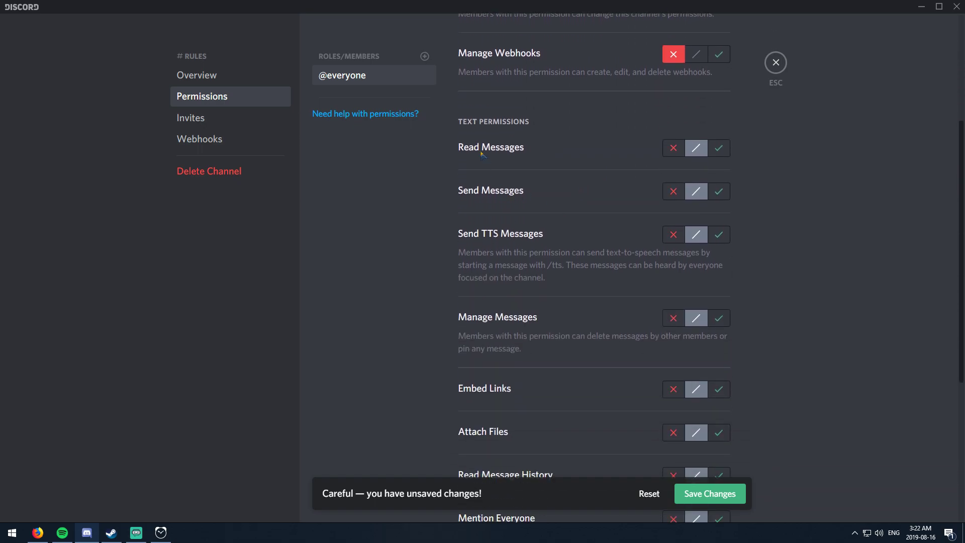
left_click(718, 151)
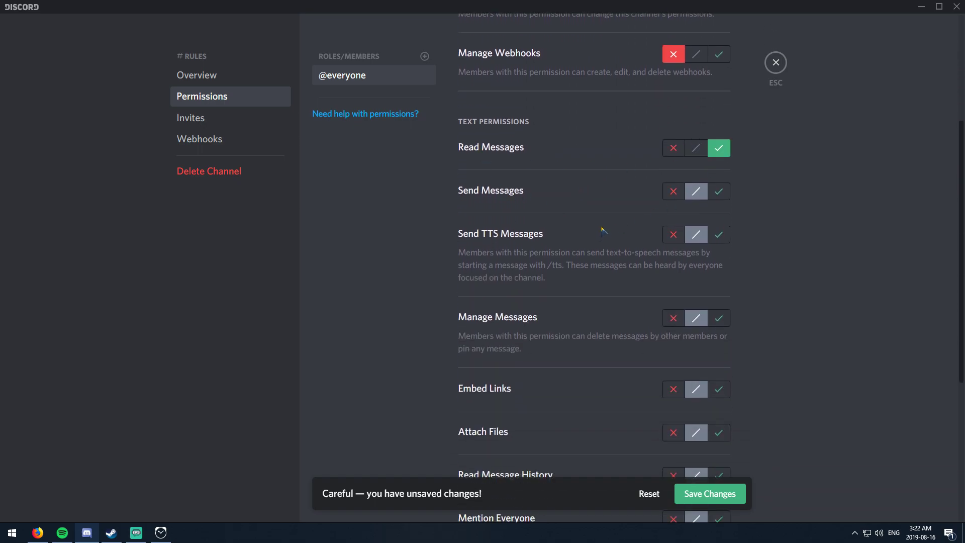
left_click(674, 191)
left_click(674, 234)
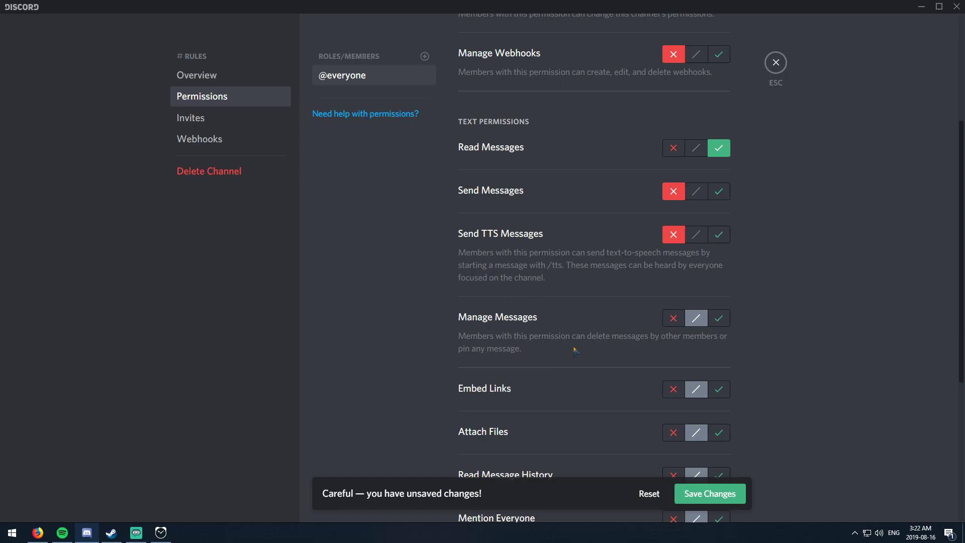
scroll(565, 336, "down", 3)
left_click(673, 185)
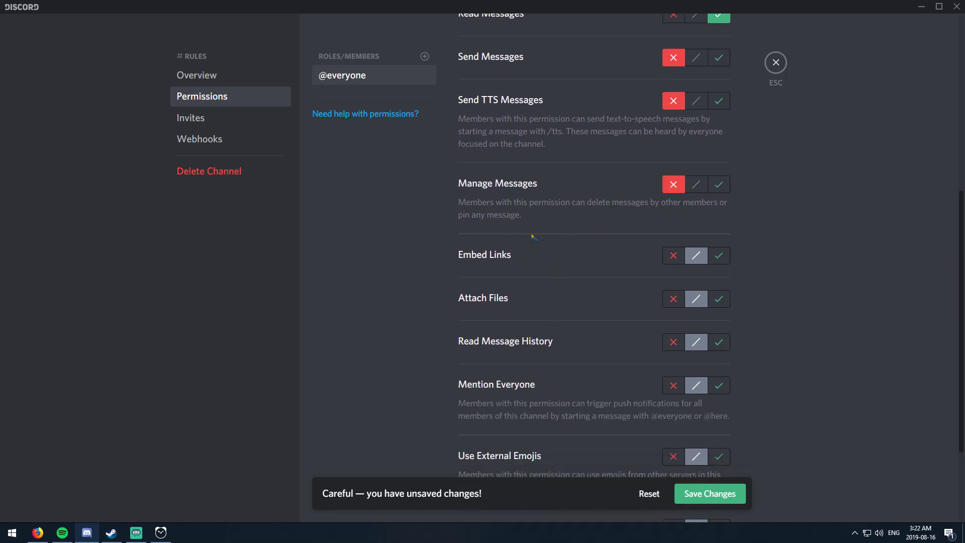
scroll(558, 236, "down", 2)
left_click(673, 189)
left_click(672, 237)
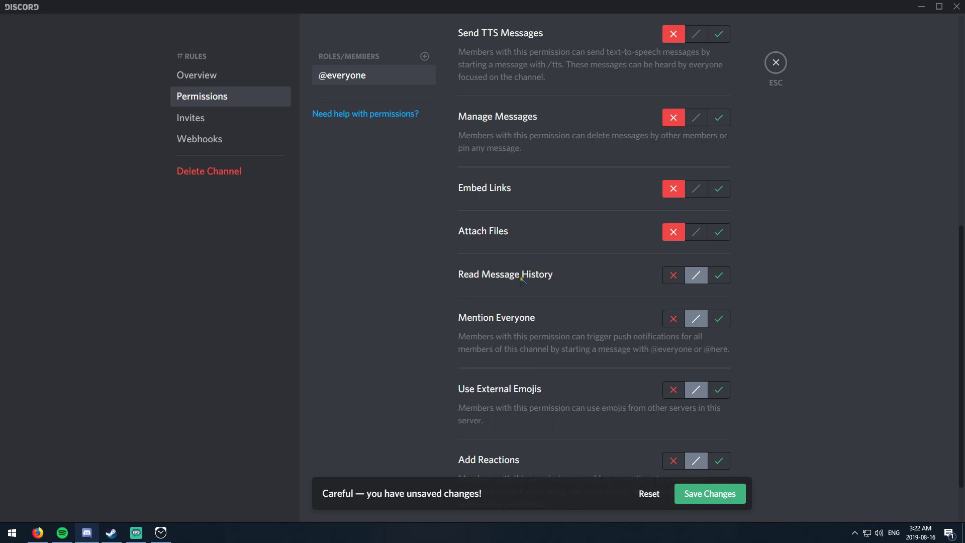
Step: Allow Read Message History, deny Mention Everyone, External Emojis and Add Reactions, then save
left_click(719, 275)
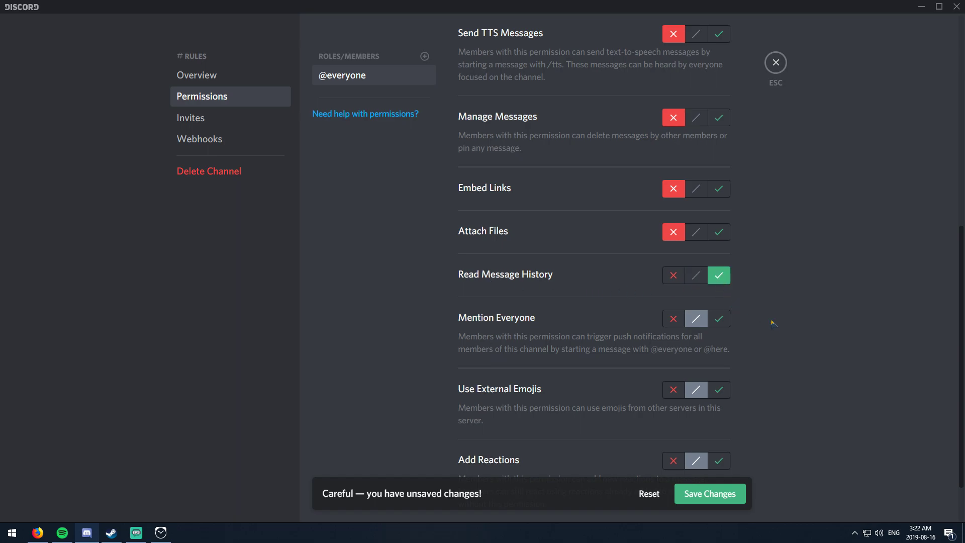
left_click(673, 319)
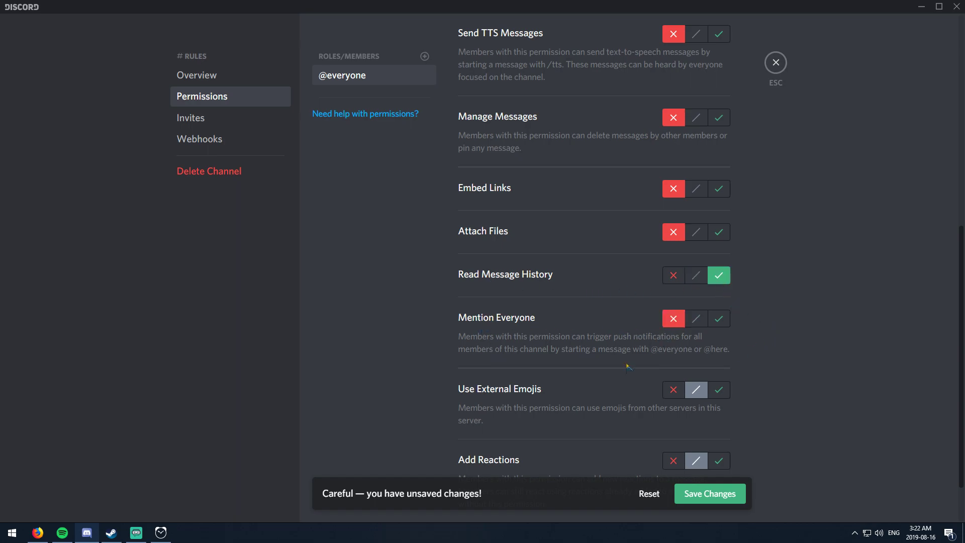
scroll(671, 324, "down", 2)
left_click(674, 327)
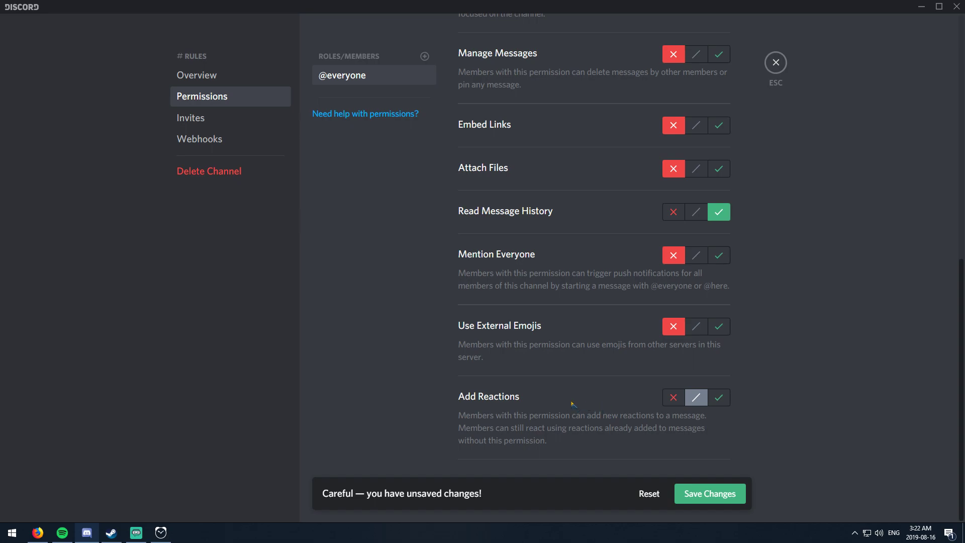
left_click(674, 397)
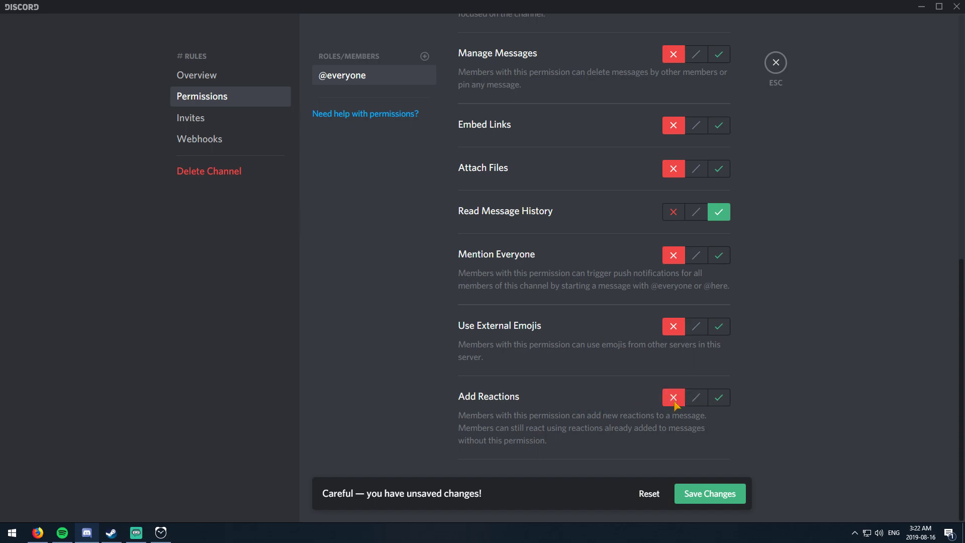
left_click(727, 503)
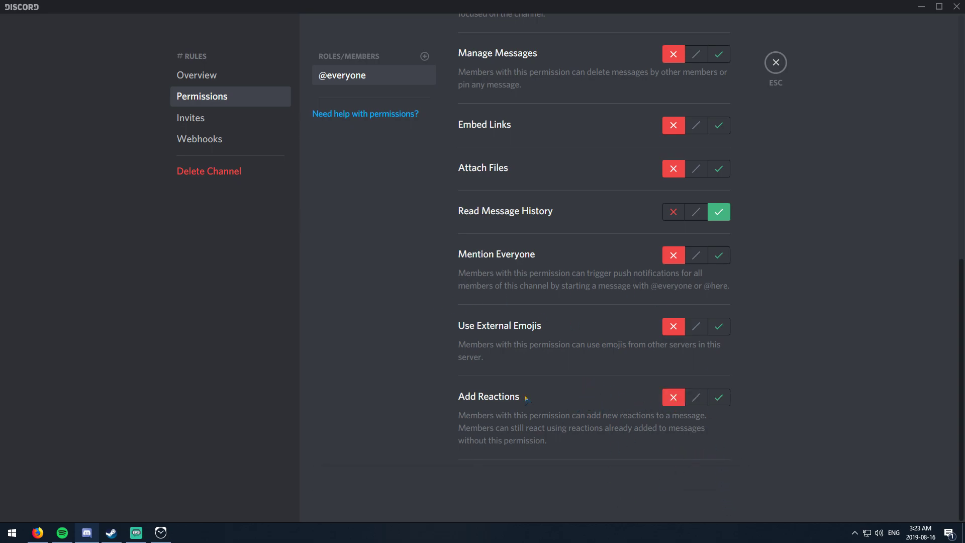
Step: Set the General voice channel's user limit to 8 and save
key("Escape")
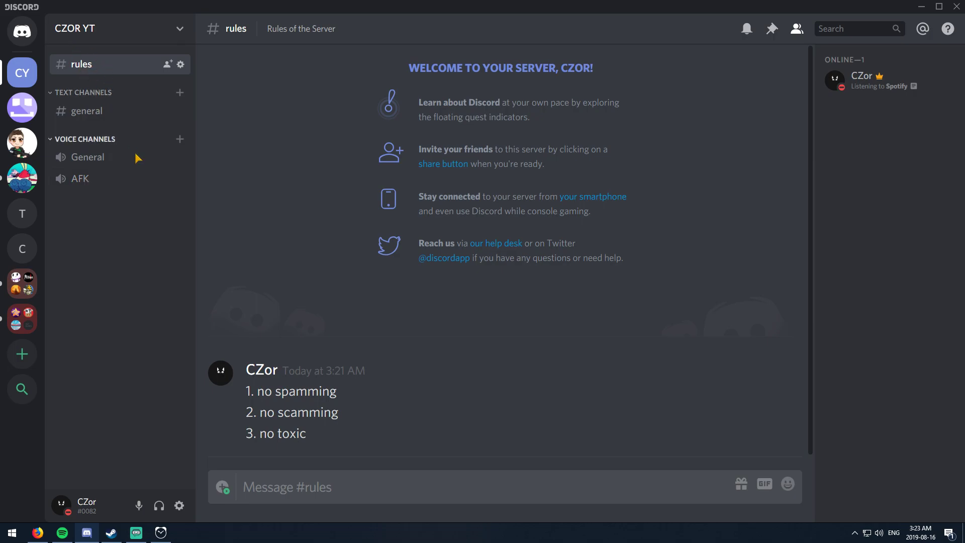
right_click(103, 160)
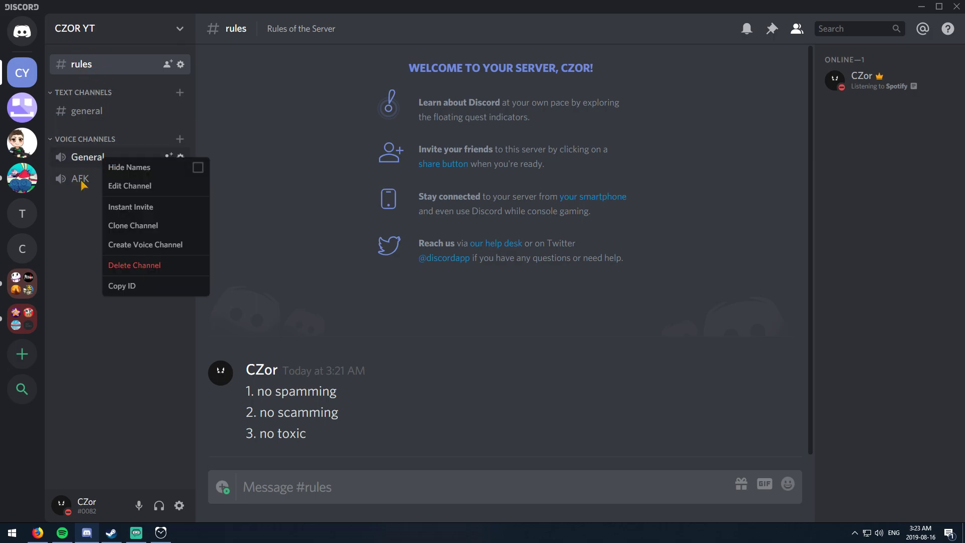
key("Escape")
right_click(101, 155)
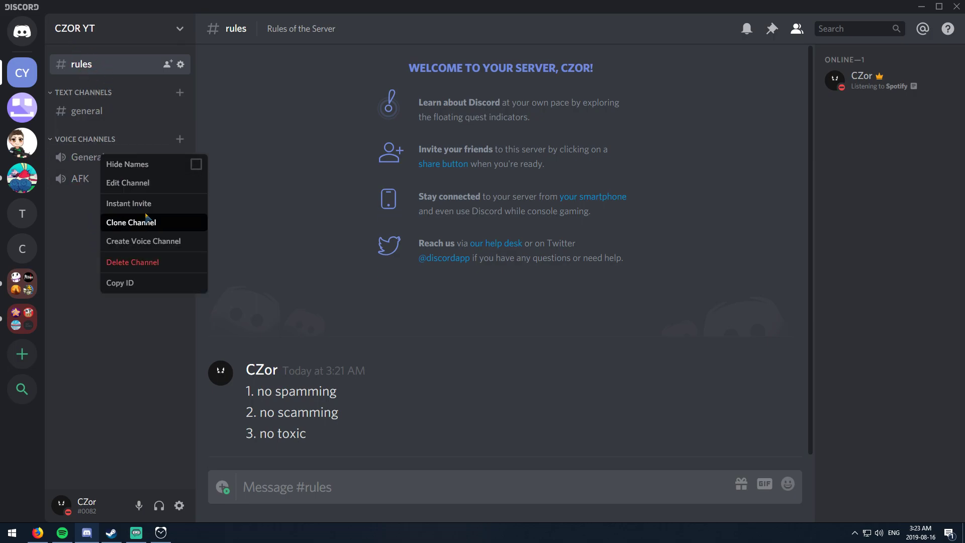
left_click(134, 184)
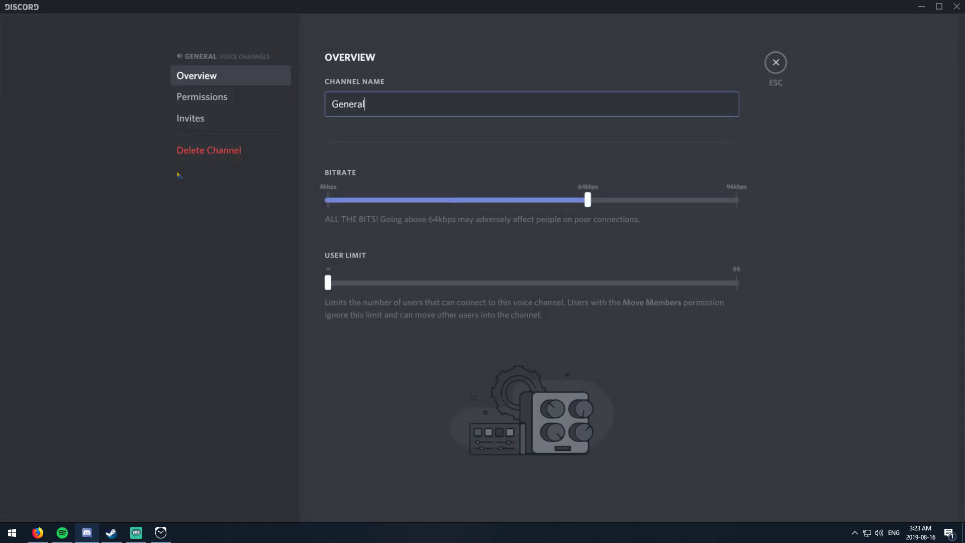
left_click_drag(327, 284, 361, 283)
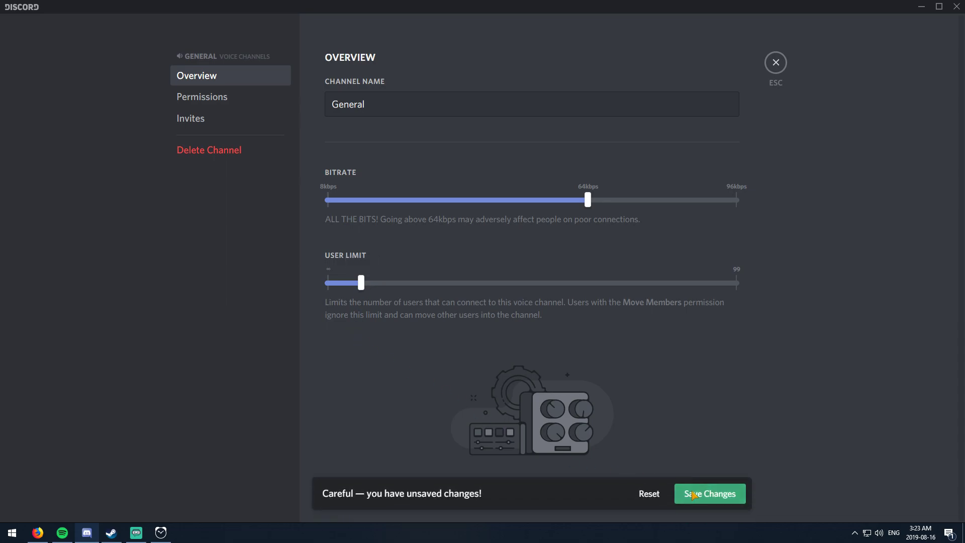
left_click(709, 494)
left_click(776, 63)
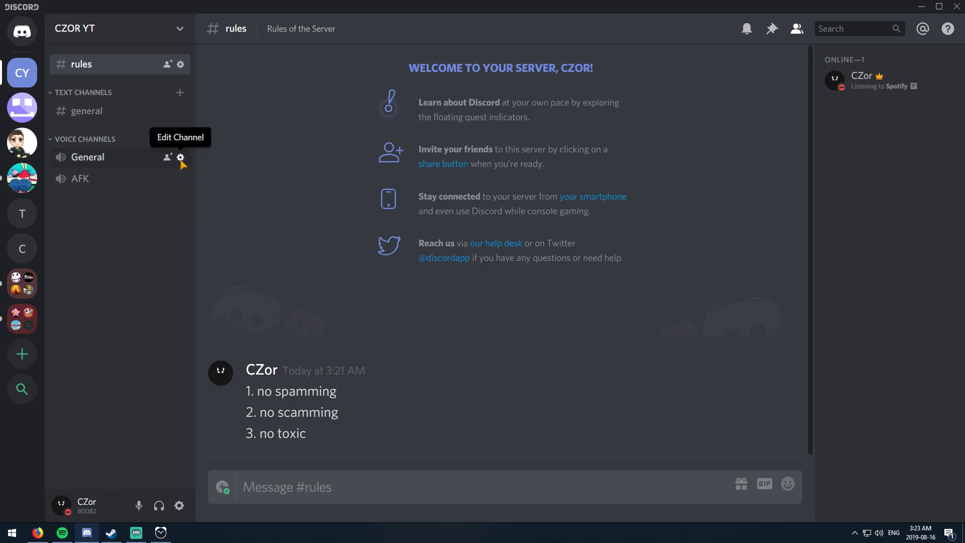
Step: Open the CZOR YT server settings and keep 'general' as the system messages channel
left_click(111, 33)
left_click(105, 110)
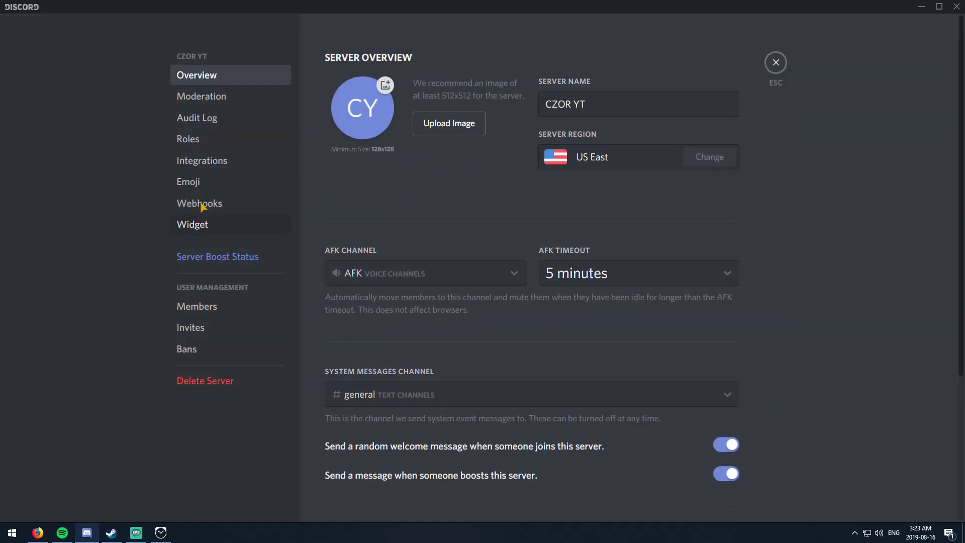
left_click(776, 63)
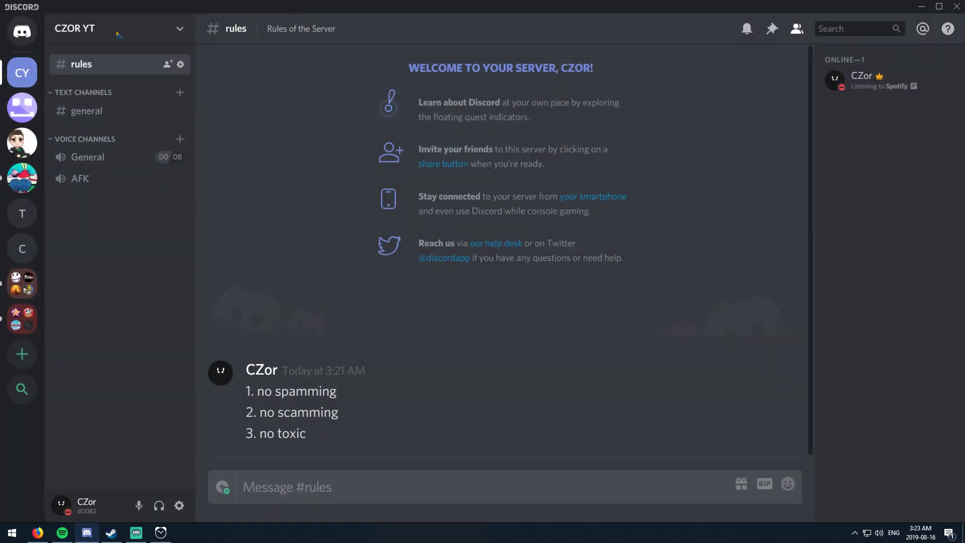
left_click(96, 32)
left_click(110, 110)
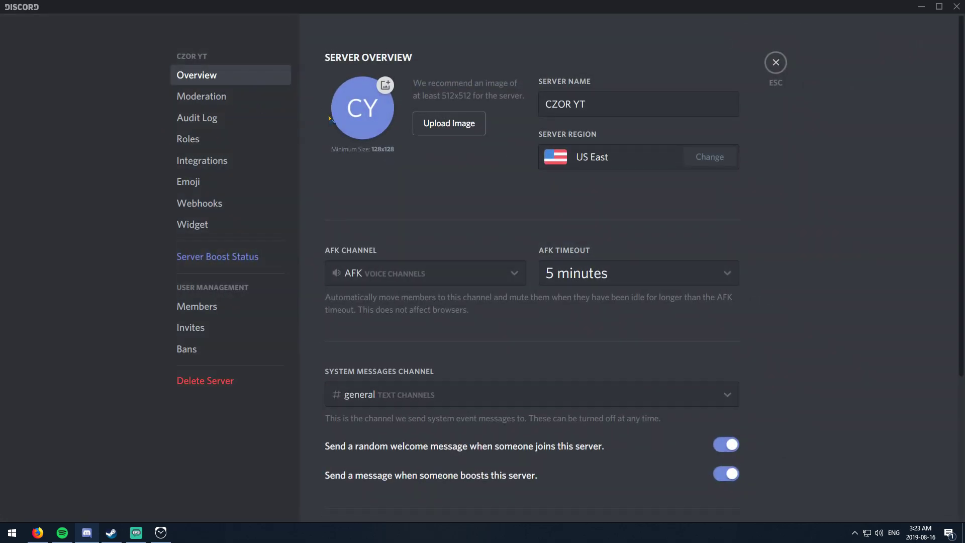
scroll(534, 240, "down", 4)
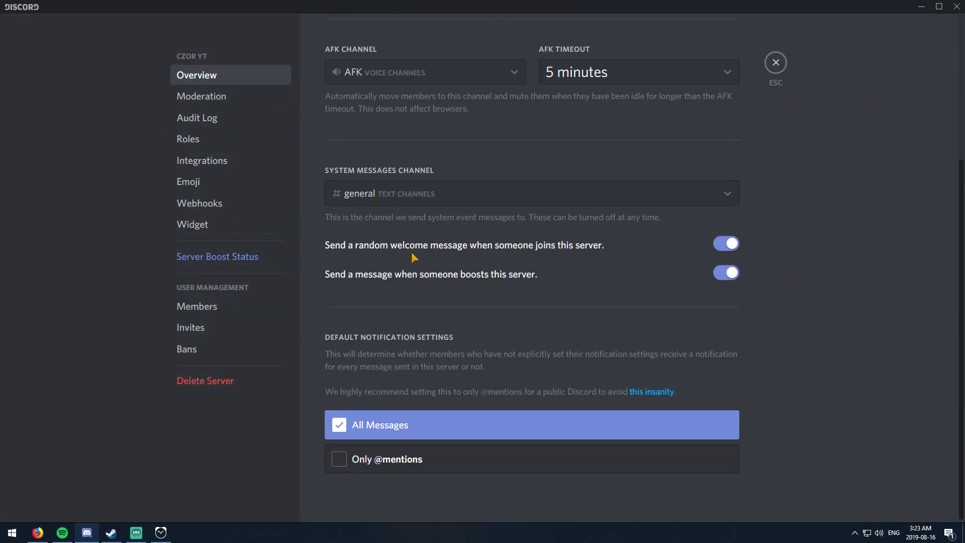
scroll(469, 202, "up", 1)
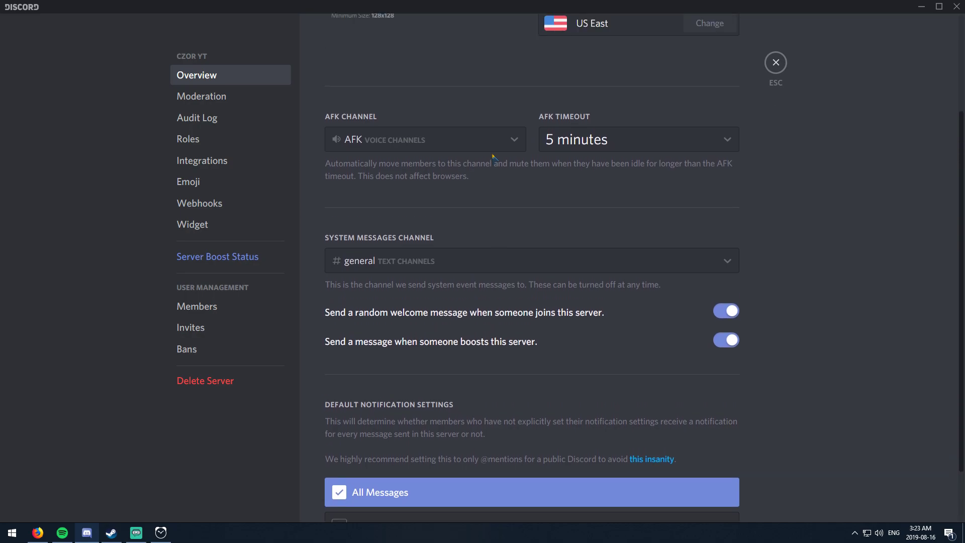
left_click(369, 261)
left_click(395, 310)
Step: Set the server verification level to Medium and save
left_click(215, 98)
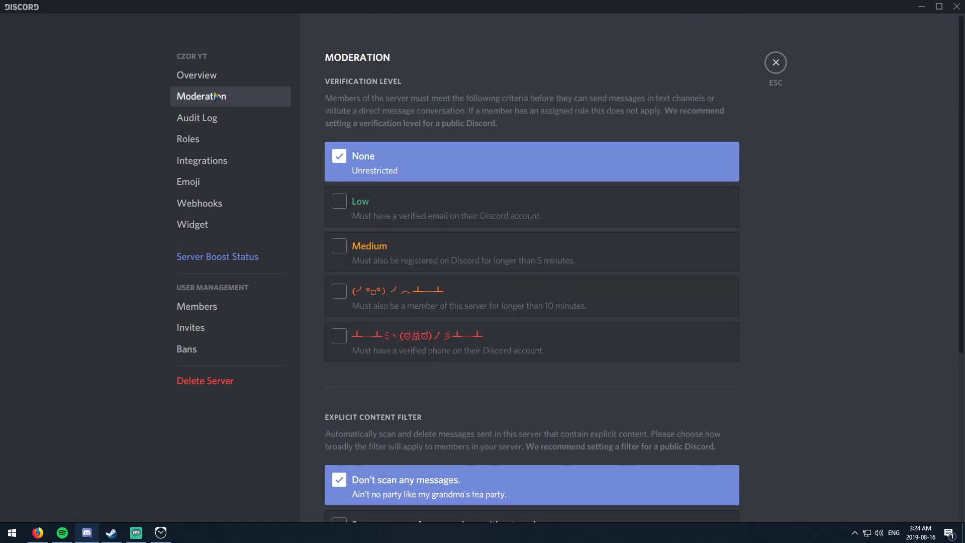
left_click(364, 261)
left_click(710, 504)
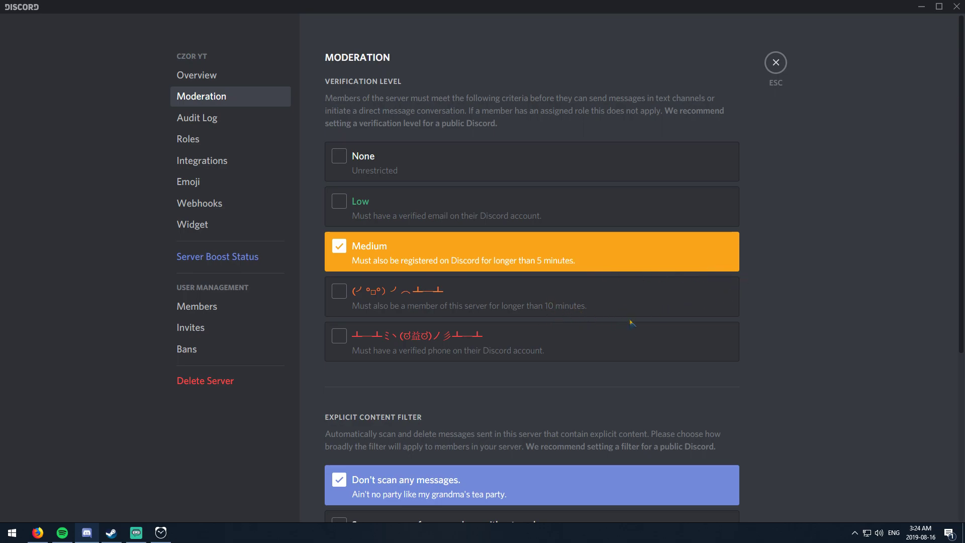
Step: Go to the Audit Log, then the Roles page of the server settings
scroll(650, 378, "down", 5)
scroll(543, 384, "up", 5)
left_click(210, 122)
left_click(196, 141)
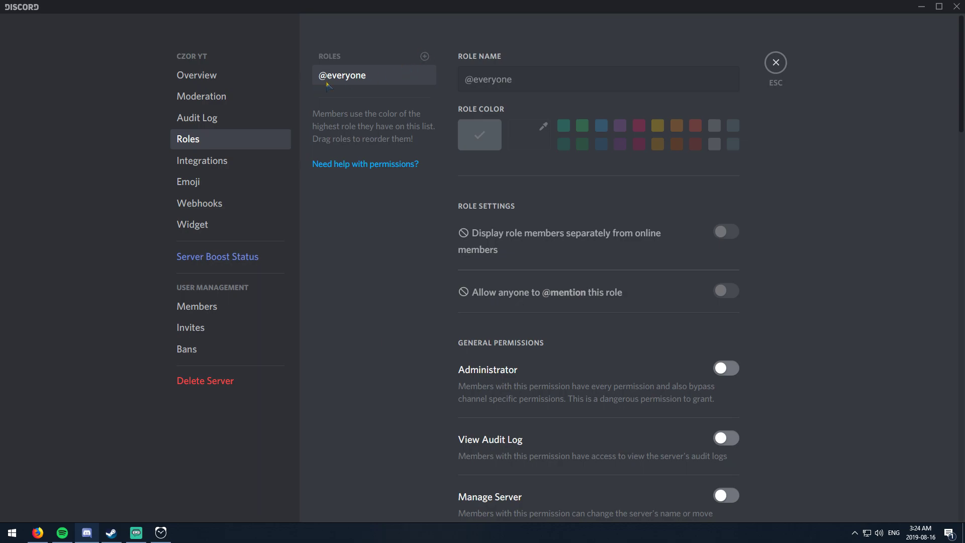
scroll(602, 280, "down", 10)
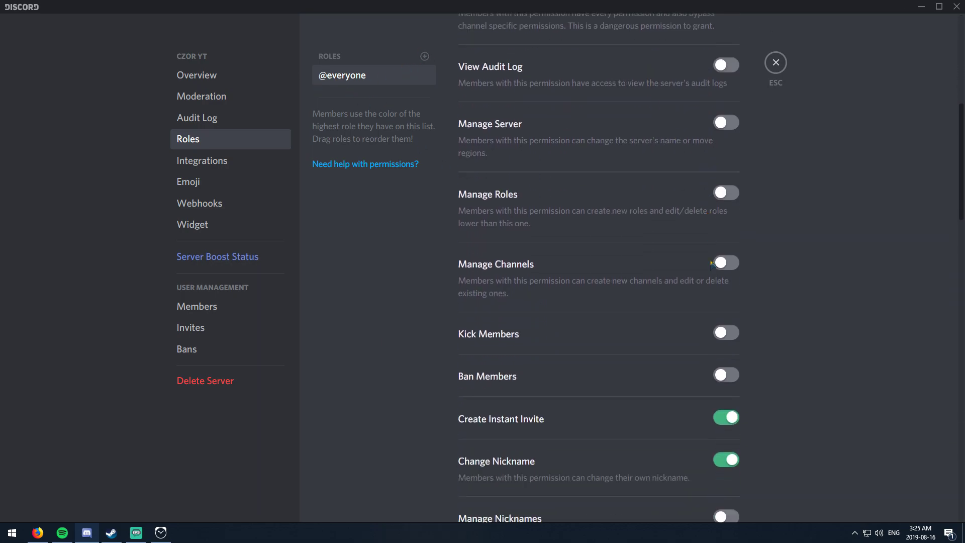
left_click(728, 190)
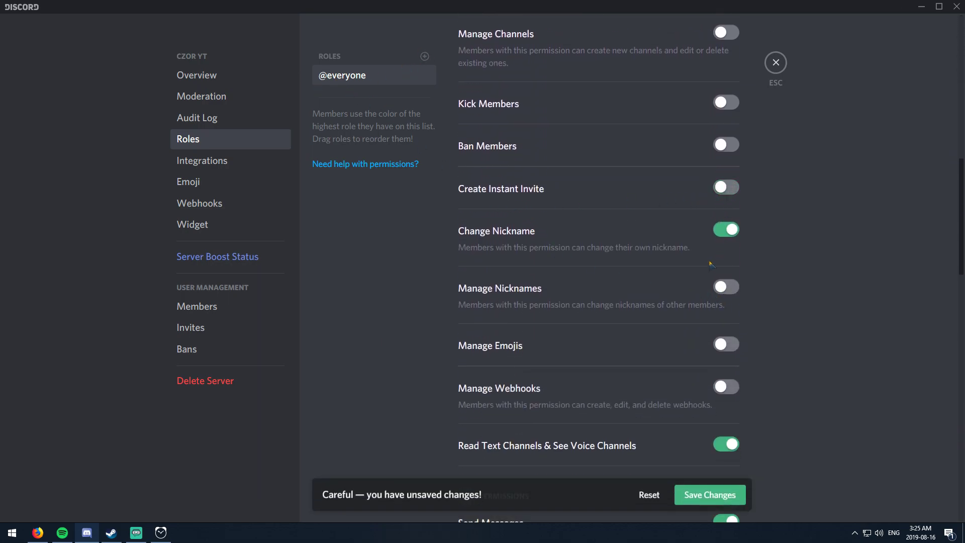
left_click(705, 502)
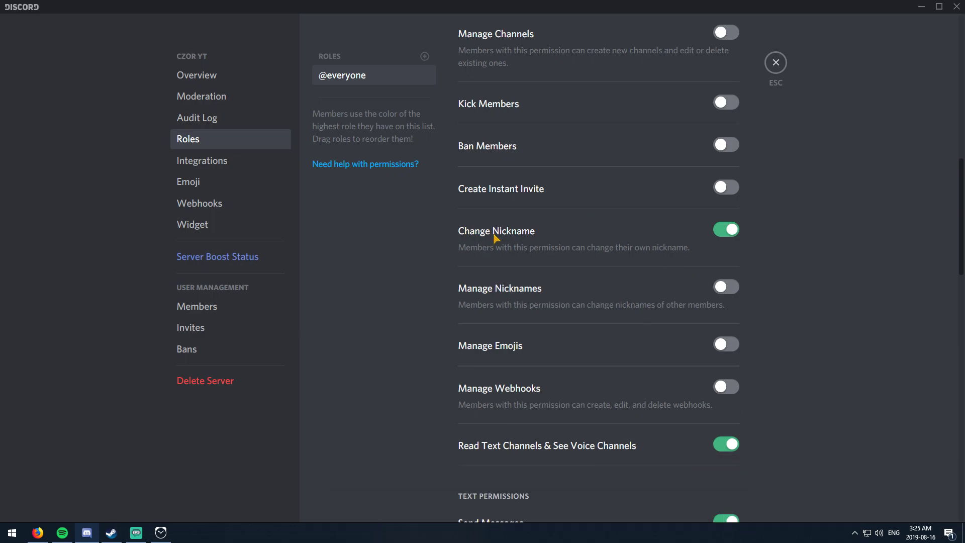
scroll(672, 297, "down", 1)
scroll(672, 297, "down", 4)
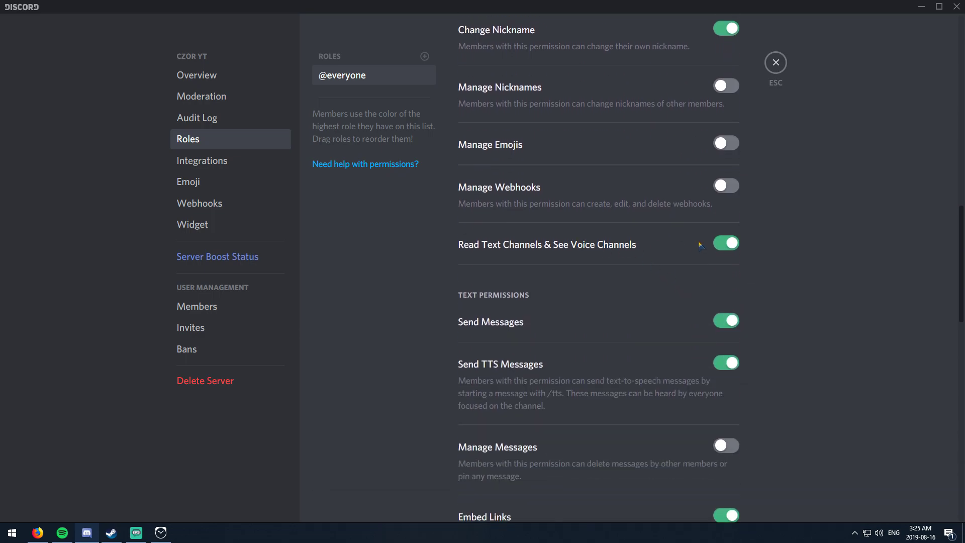
left_click(726, 243)
left_click(724, 327)
left_click(727, 363)
scroll(727, 363, "down", 6)
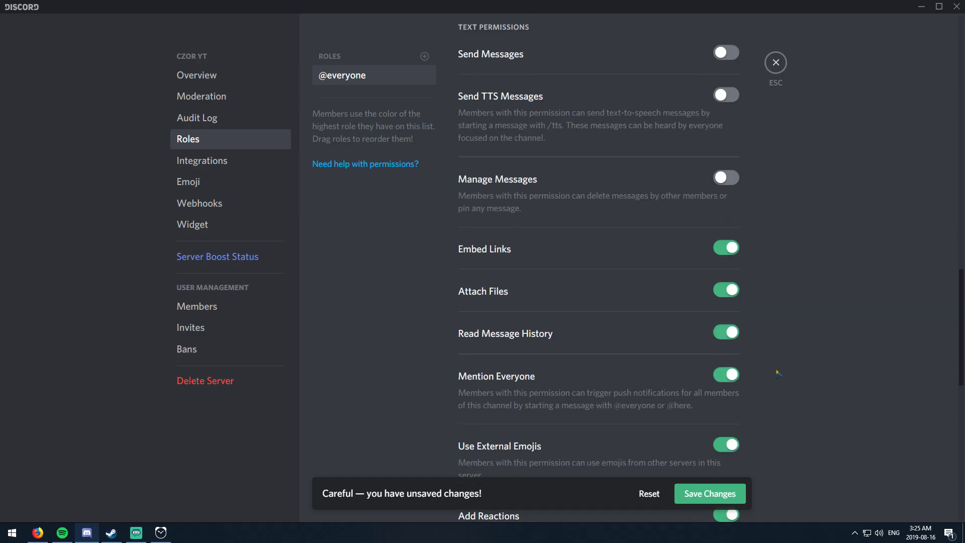
left_click(729, 249)
left_click(726, 289)
left_click(726, 332)
left_click(726, 375)
left_click(726, 445)
scroll(706, 352, "down", 10)
left_click(734, 116)
left_click(731, 231)
left_click(729, 274)
scroll(730, 291, "down", 4)
left_click(729, 315)
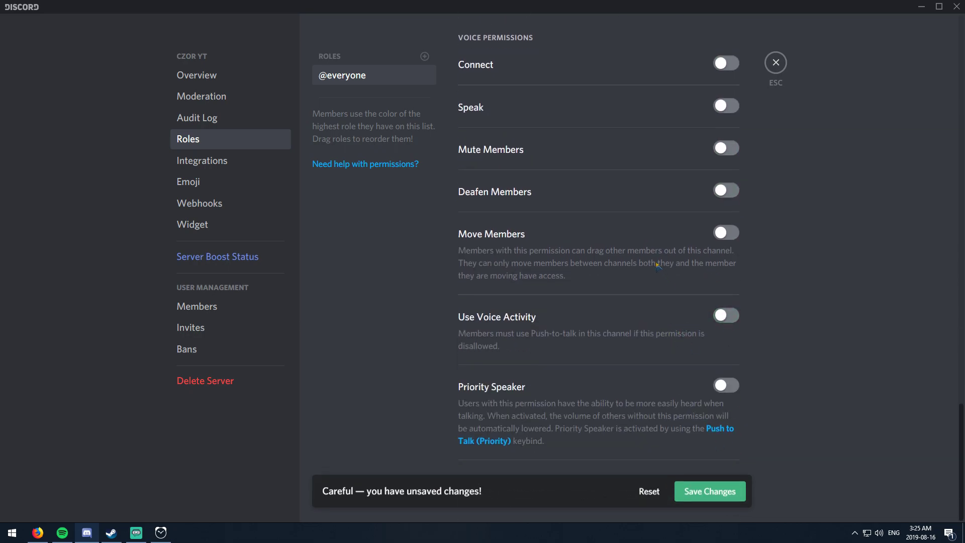
scroll(658, 267, "up", 20)
scroll(634, 245, "up", 8)
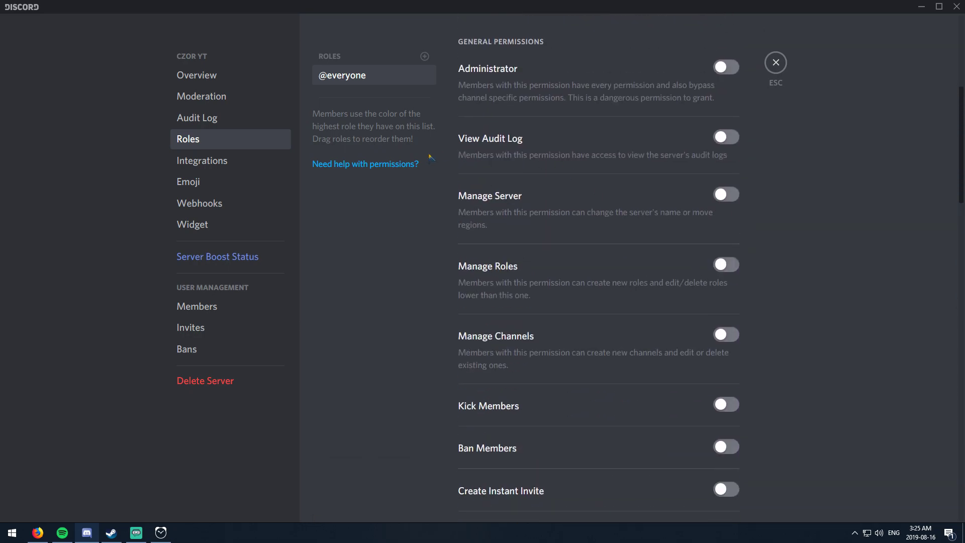
Step: Create a new role named Mods and give it the green colour
left_click(425, 56)
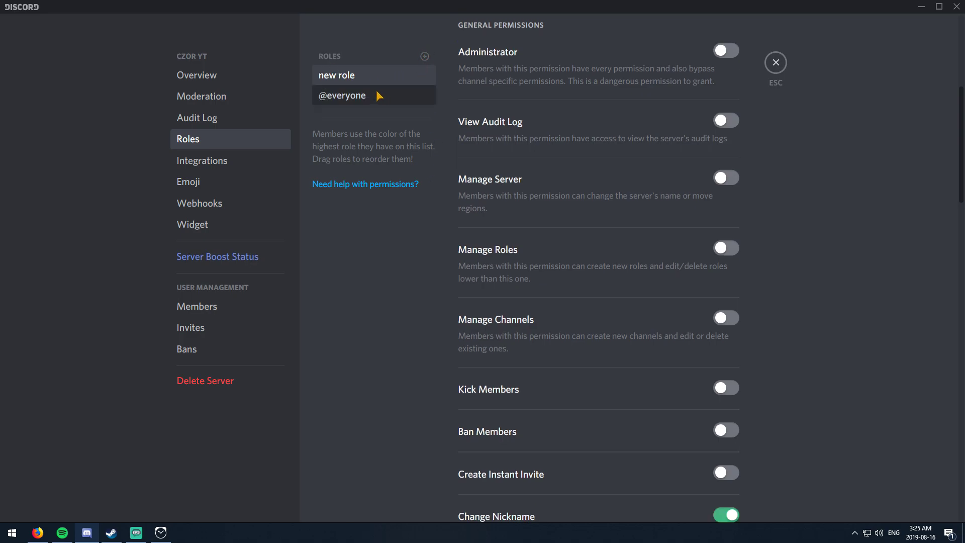
scroll(556, 181, "up", 7)
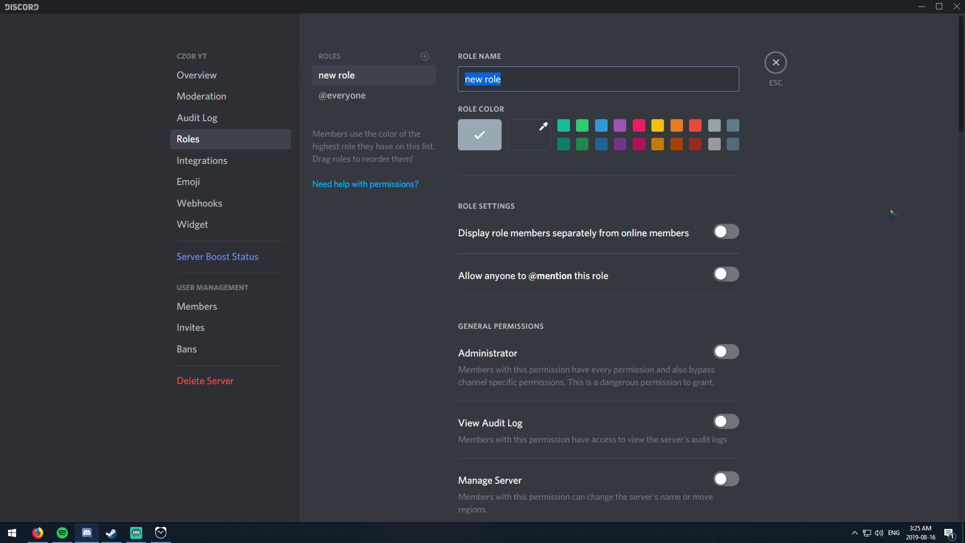
type("Mods")
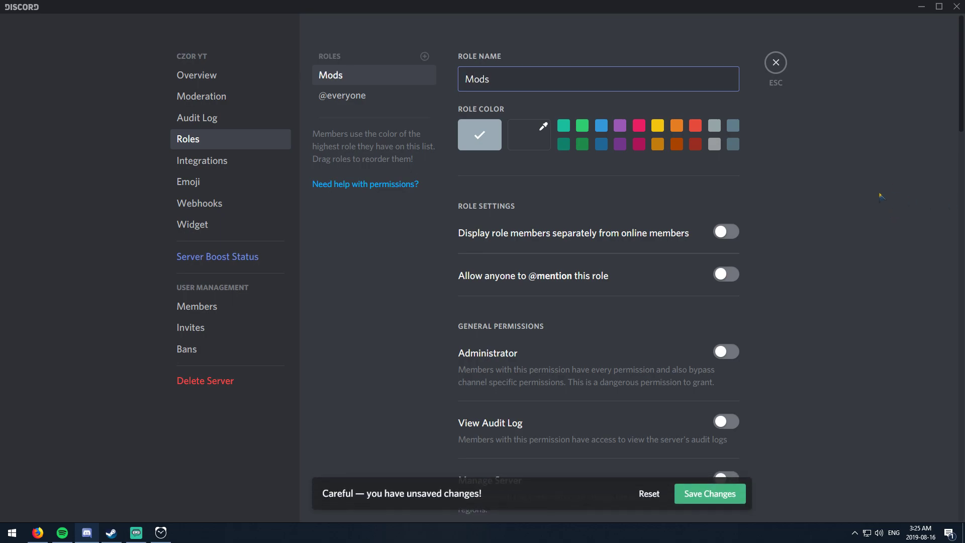
left_click(582, 127)
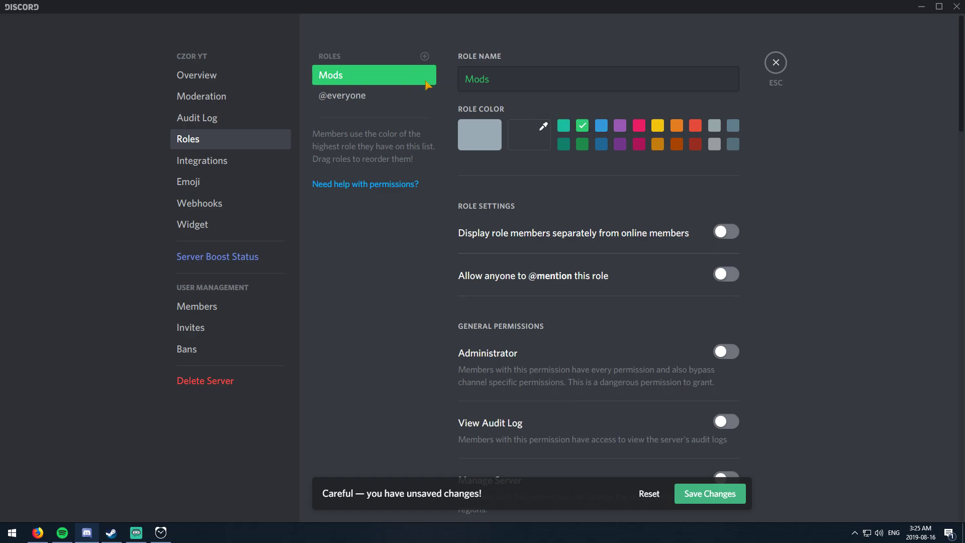
left_click(601, 127)
left_click(583, 129)
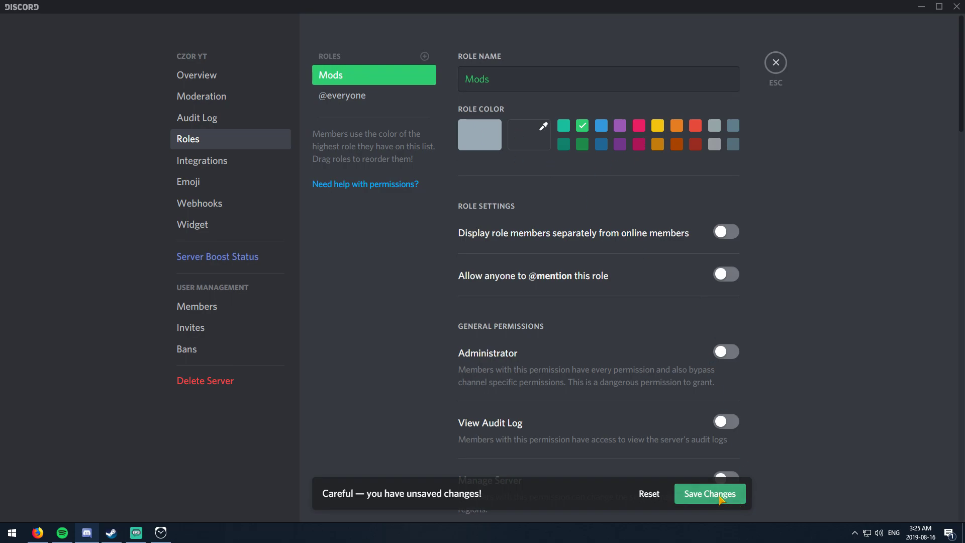
Step: Save the Mods role, display its members separately, and close server settings
left_click(738, 499)
scroll(713, 226, "down", 2)
left_click(724, 165)
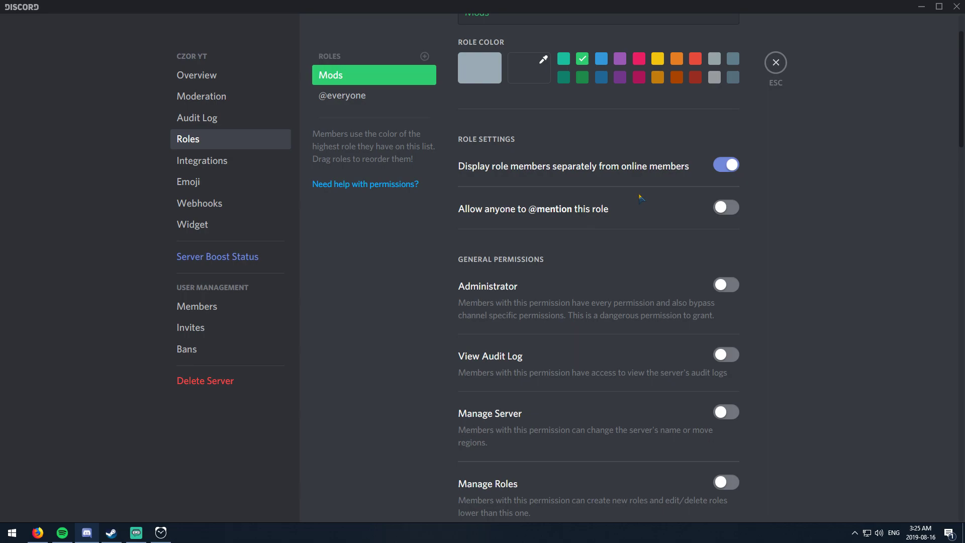
left_click(777, 64)
Step: Assign the Mods role to your own member entry, then remove it again
right_click(861, 81)
mouse_move(787, 191)
left_click(743, 191)
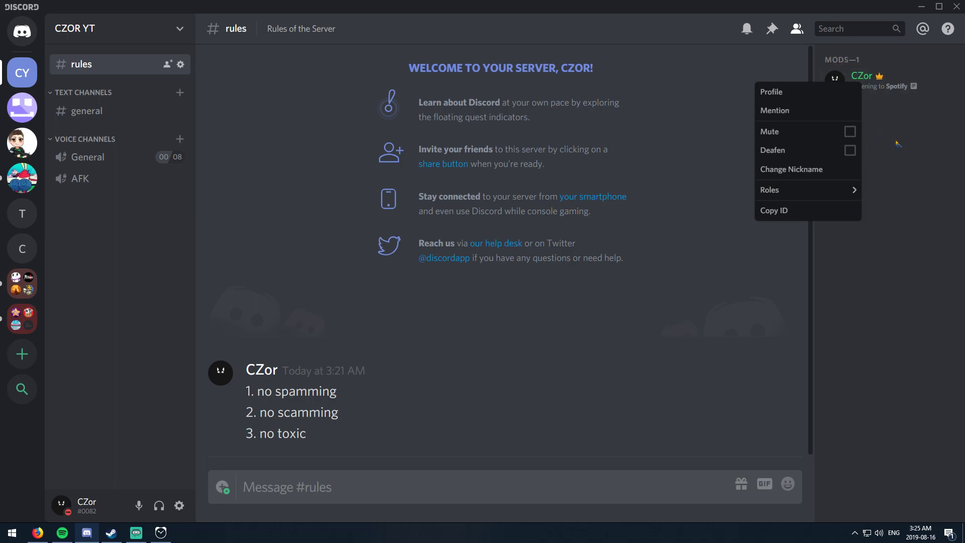
mouse_move(803, 190)
left_click(714, 196)
Step: Reopen Server Settings on the Roles page and select the Mods role
left_click(774, 211)
left_click(108, 27)
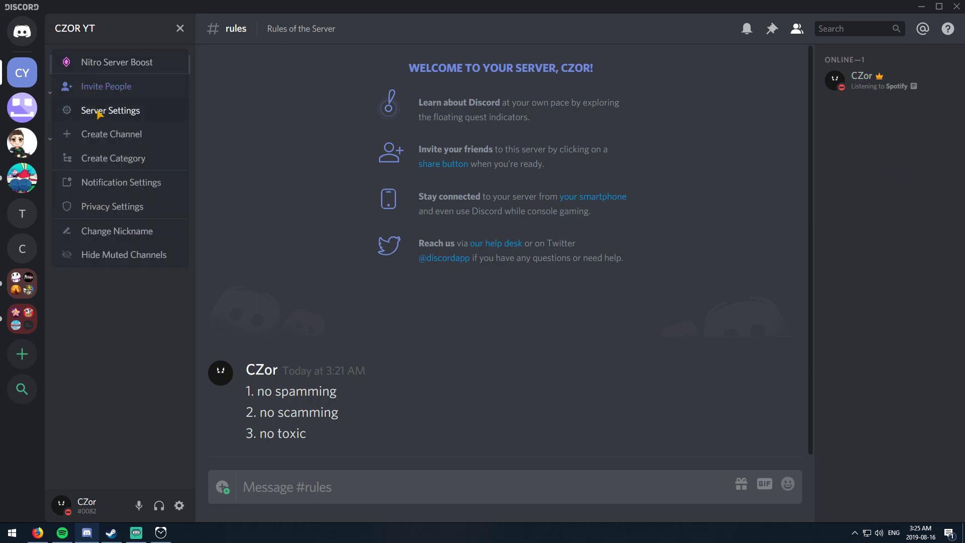
left_click(100, 111)
left_click(190, 142)
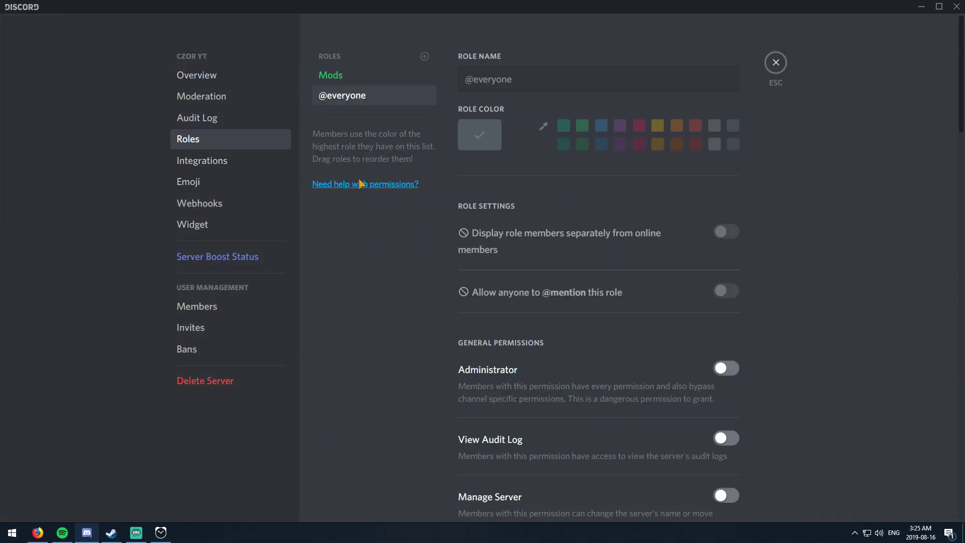
left_click(348, 86)
left_click(724, 275)
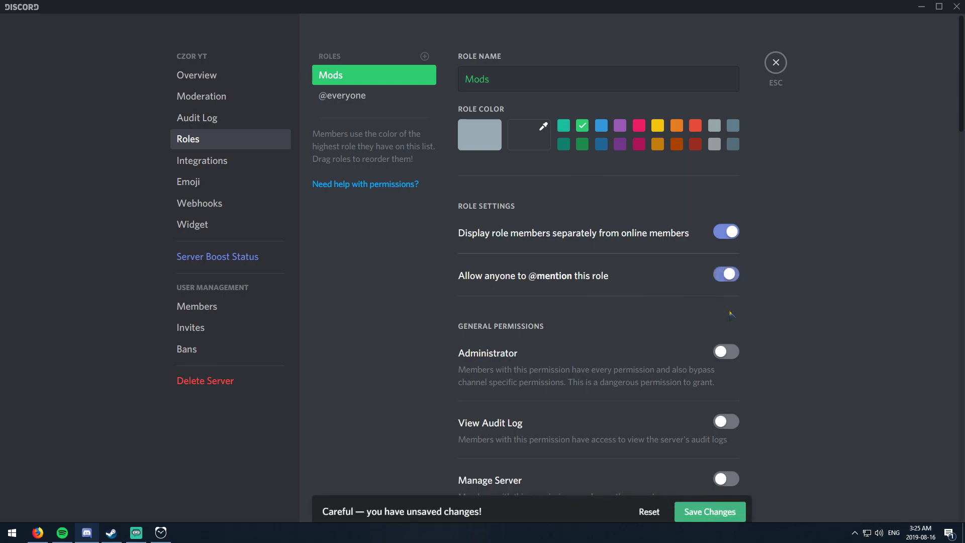
left_click(697, 495)
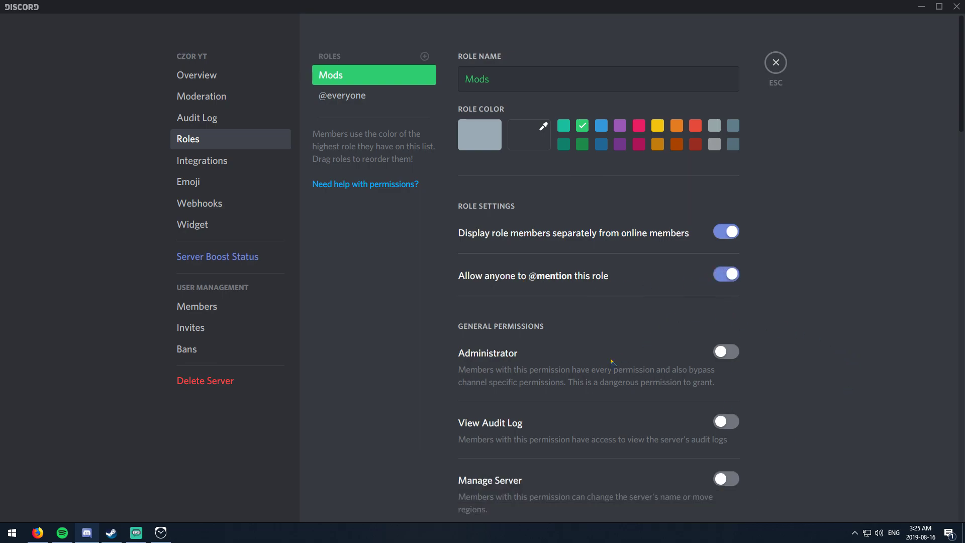
scroll(622, 358, "down", 3)
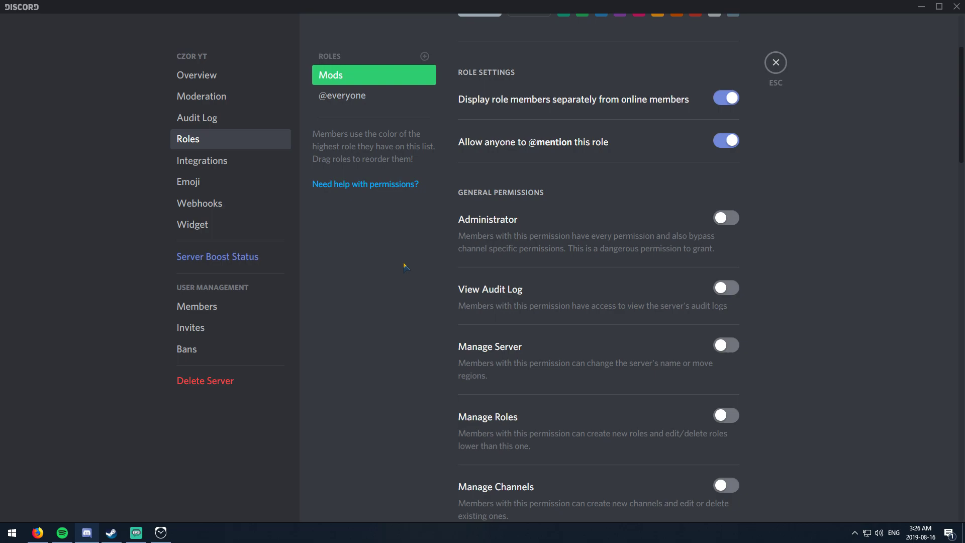
scroll(505, 298, "down", 2)
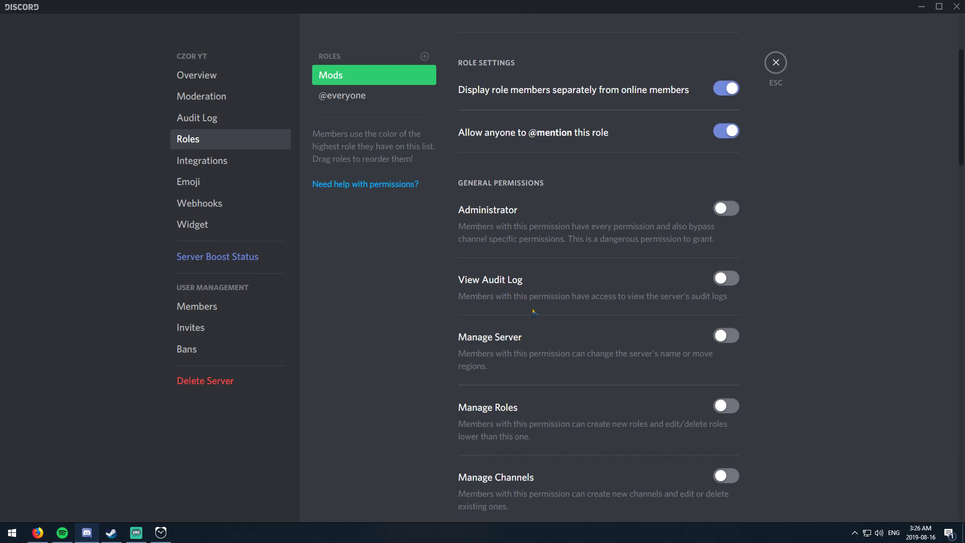
scroll(518, 298, "down", 8)
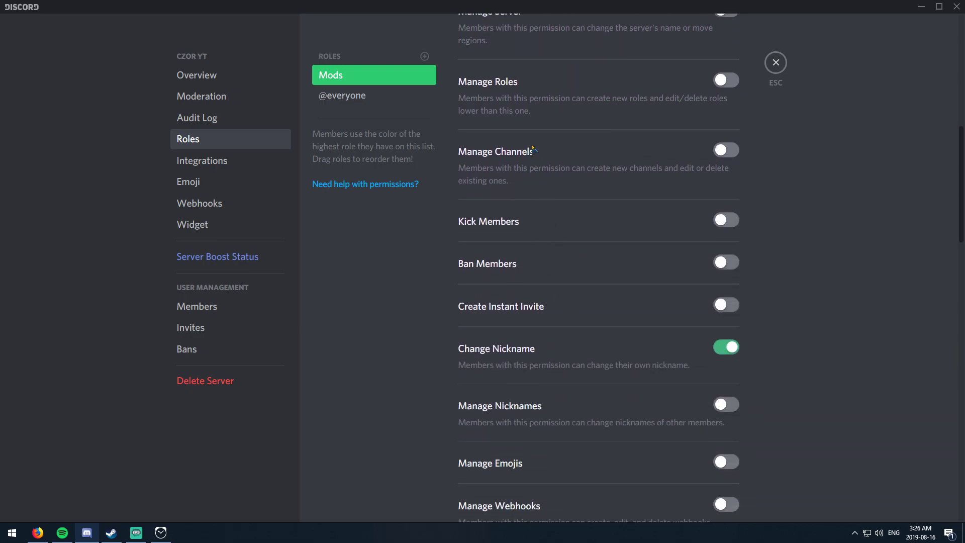
left_click(727, 80)
left_click(710, 494)
Step: Grant Mods the Manage Nicknames permission, save it, and review the permission list
scroll(555, 345, "down", 5)
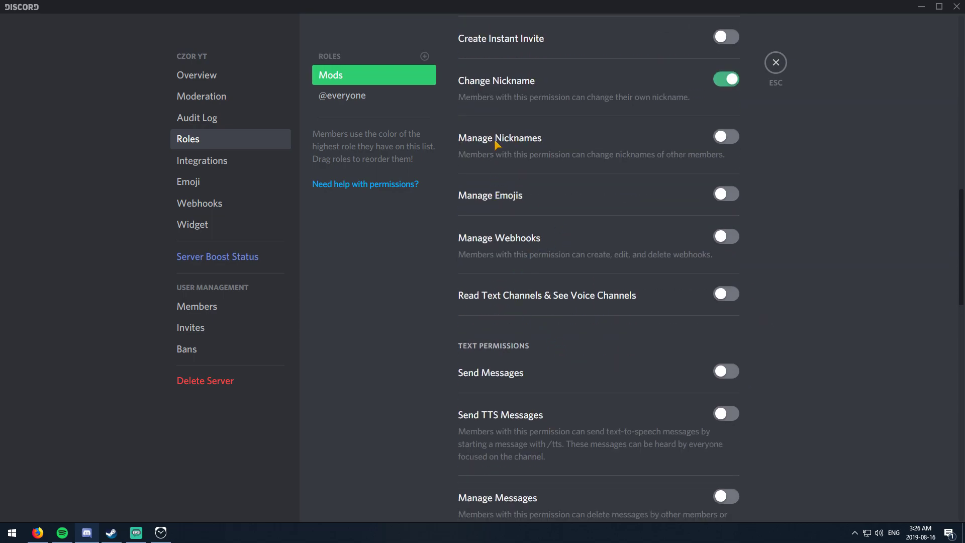
left_click(724, 137)
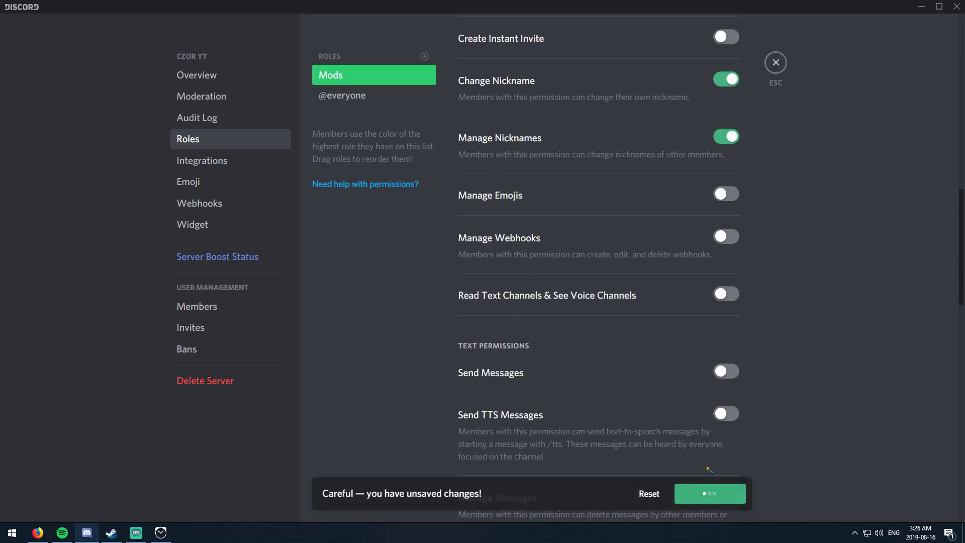
left_click(710, 493)
scroll(815, 428, "up", 1)
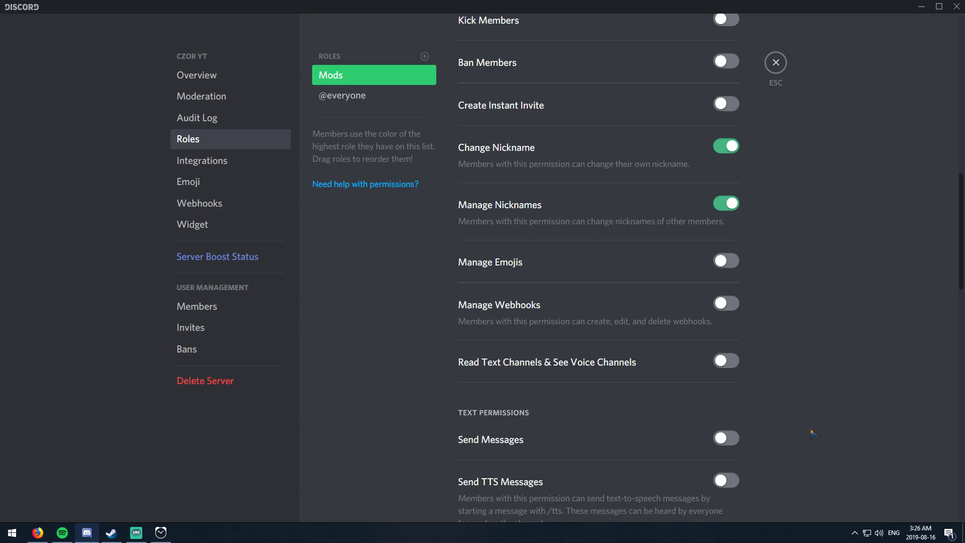
scroll(642, 362, "down", 8)
scroll(521, 291, "down", 9)
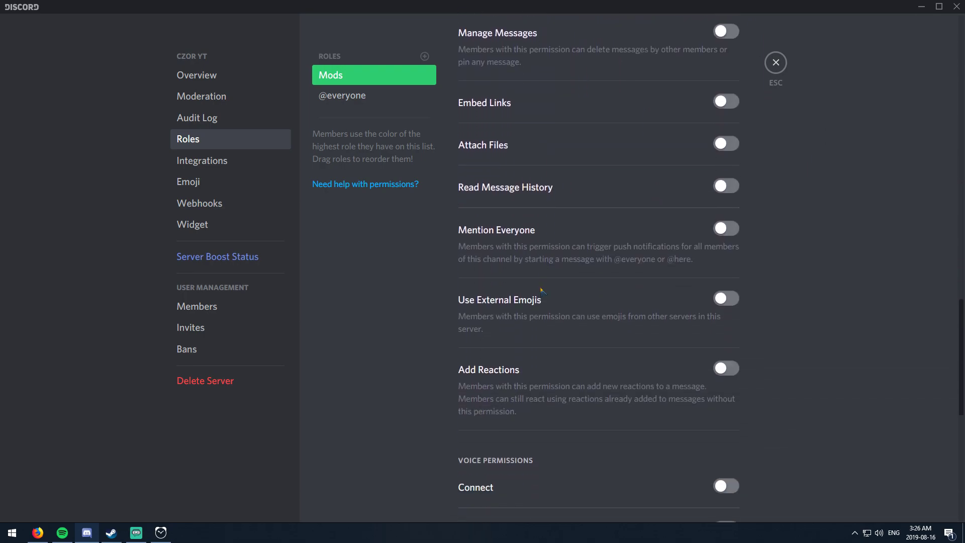
scroll(478, 322, "down", 2)
scroll(650, 338, "up", 20)
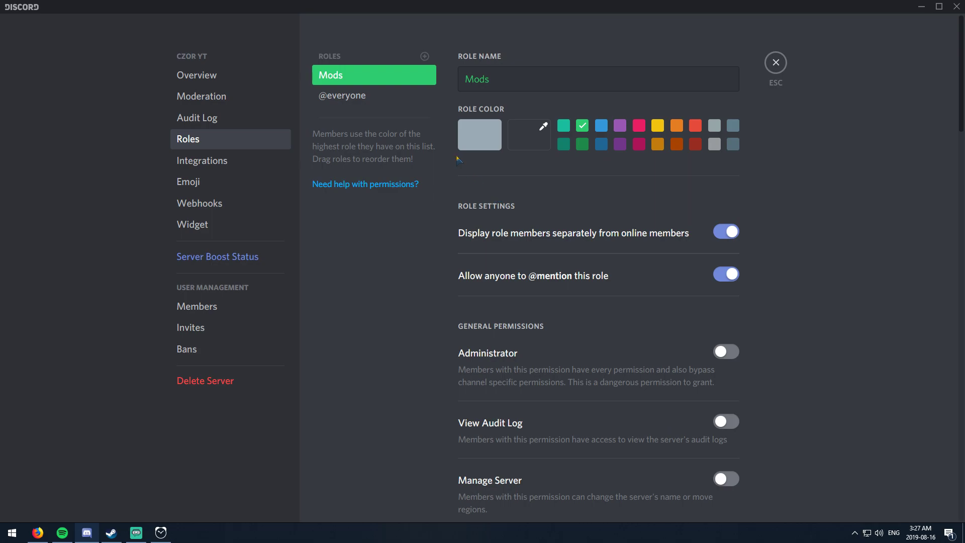
Step: Create a new role renamed to CZSubs and give it the yellow colour
left_click(424, 56)
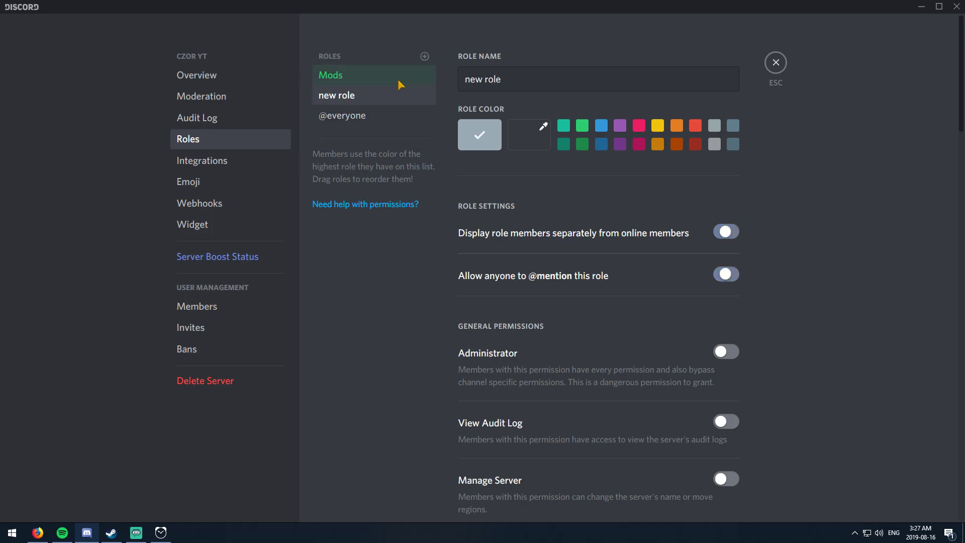
triple_click(671, 80)
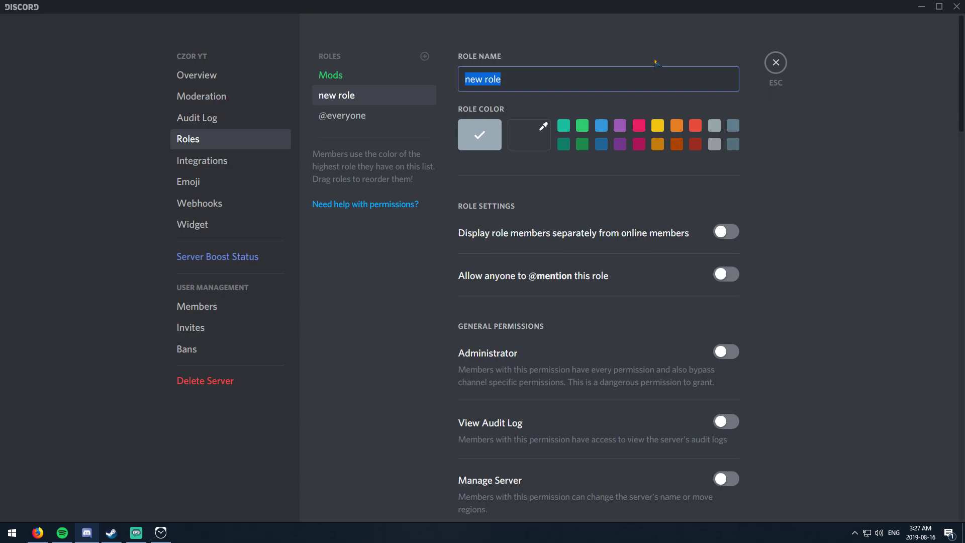
type("CZSubs")
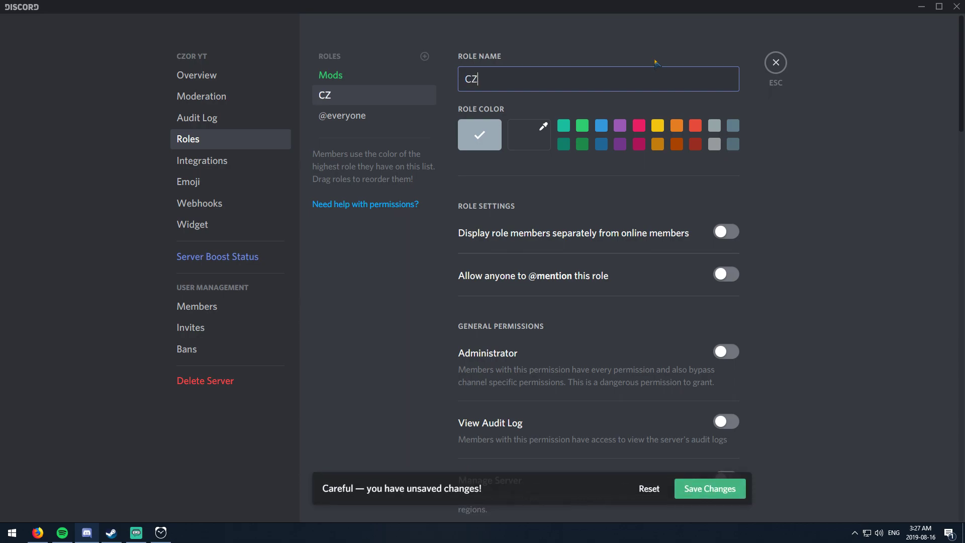
left_click(623, 125)
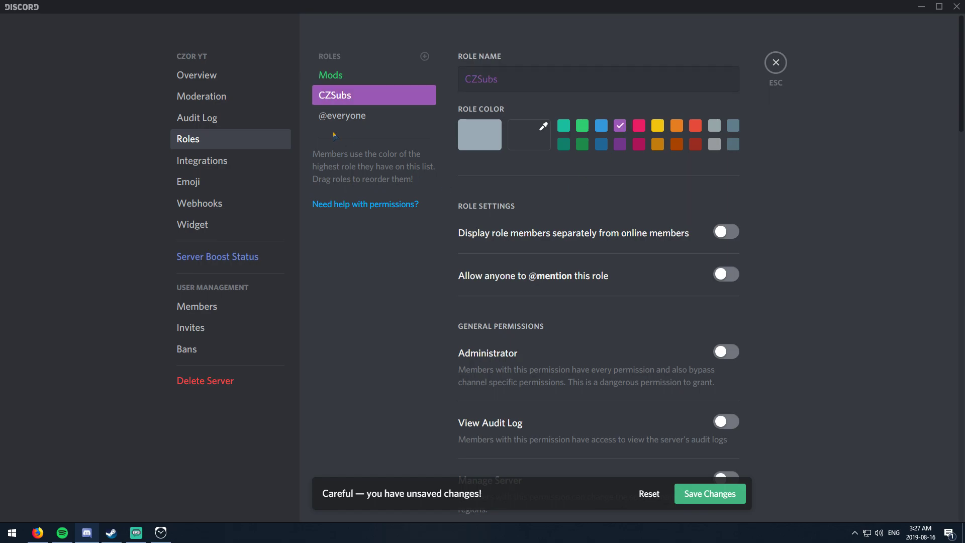
left_click(641, 127)
left_click(657, 128)
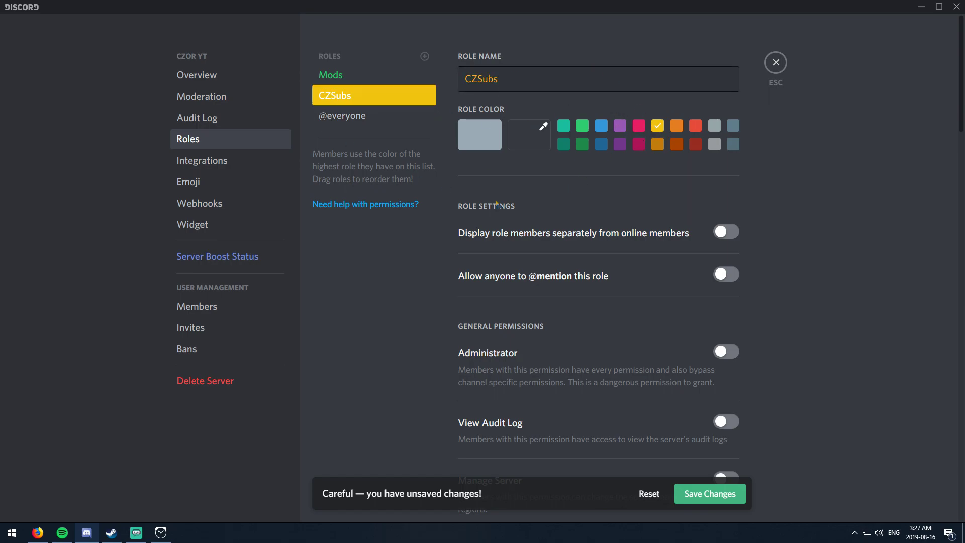
Step: Save the CZSubs role and drag it above Mods in the role list
left_click(697, 486)
left_click_drag(330, 76, 342, 97)
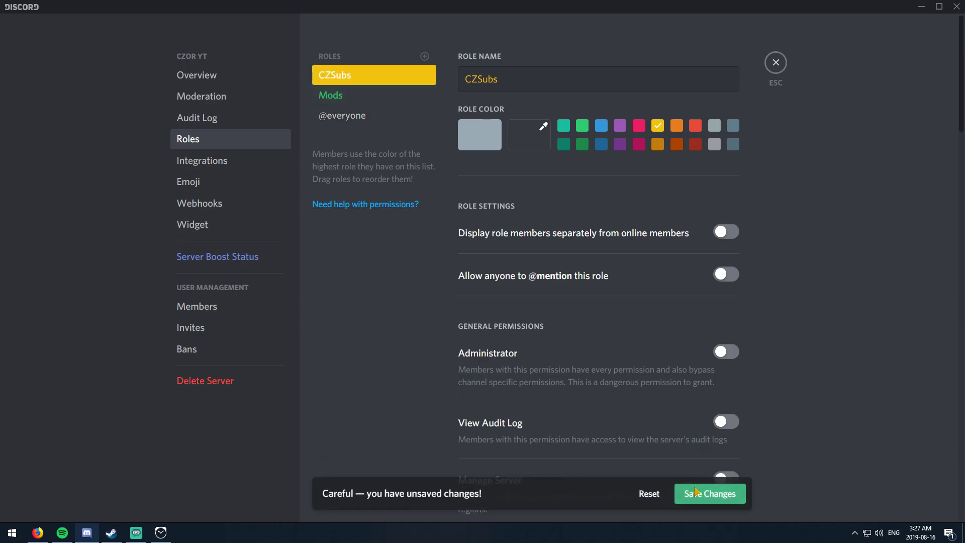
left_click(346, 99)
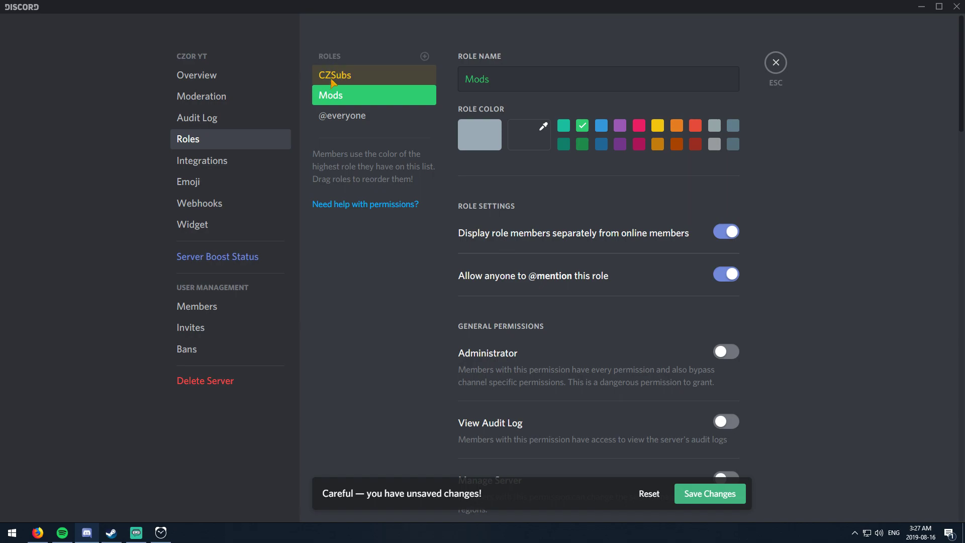
Step: Move CZSubs below Mods, save the order, check CZSubs permissions, and exit settings
left_click_drag(337, 83, 336, 103)
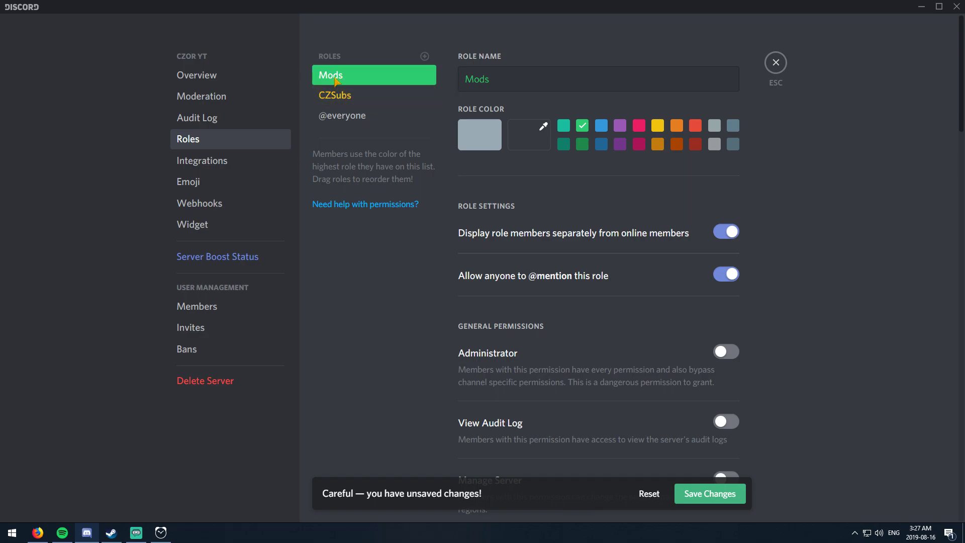
left_click(709, 493)
left_click(335, 95)
scroll(664, 294, "down", 5)
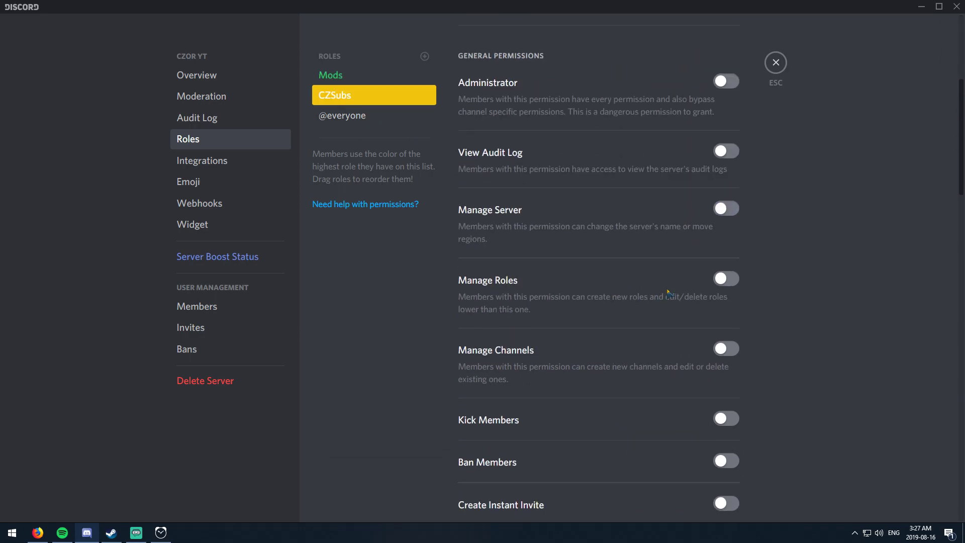
scroll(679, 291, "down", 7)
scroll(610, 168, "down", 15)
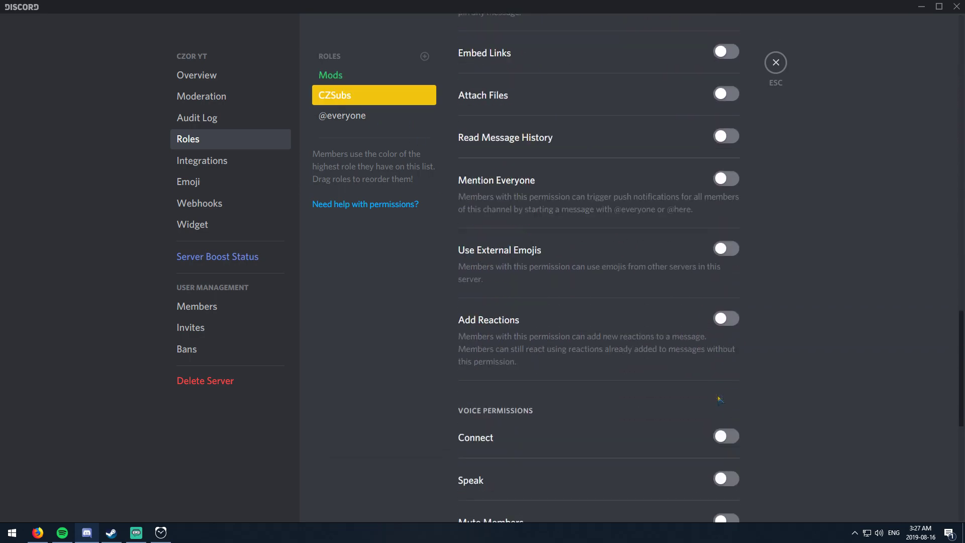
scroll(654, 302, "up", 15)
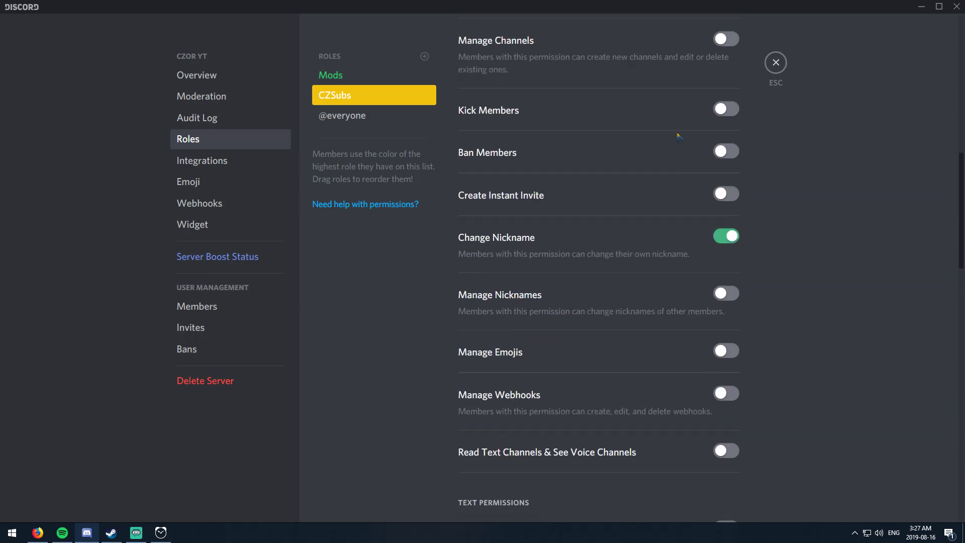
left_click(776, 63)
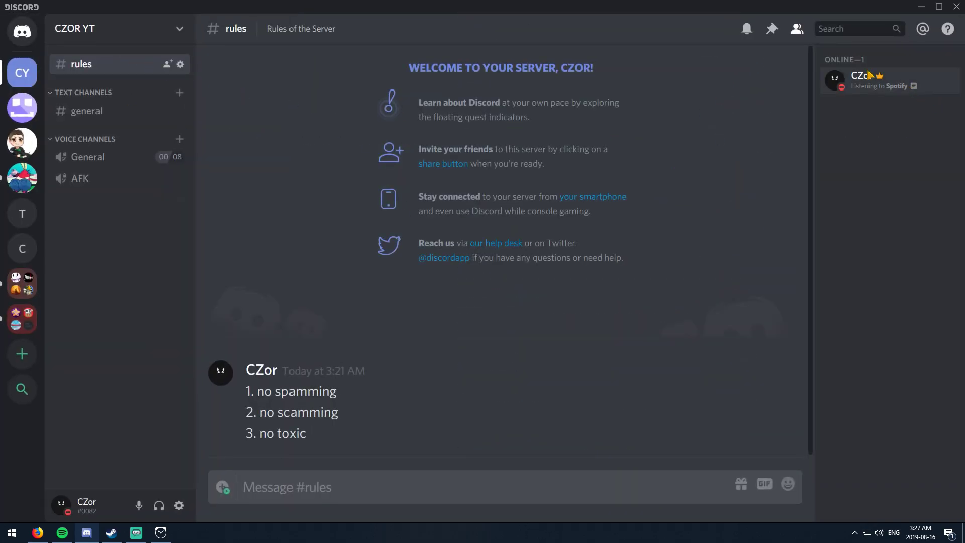